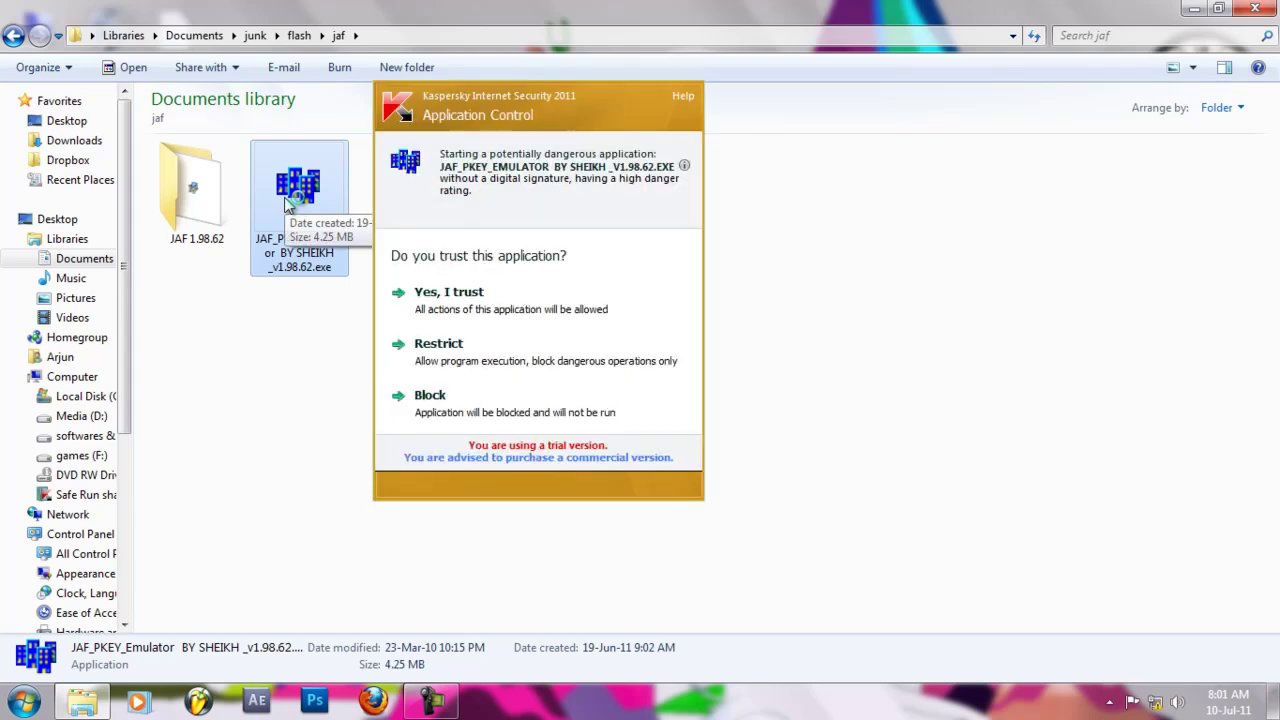
Trust the JAF PKEY emulator in Kaspersky and try to launch JAF (main) from it
click(498, 306)
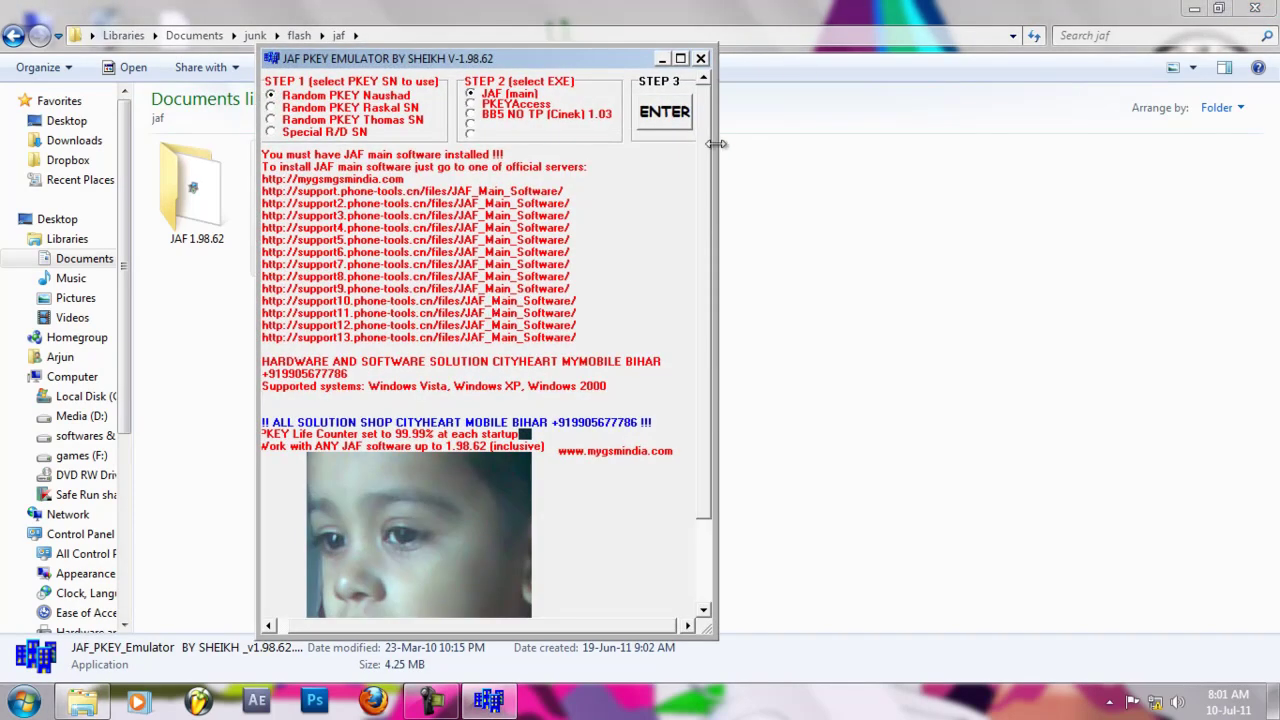
click(660, 113)
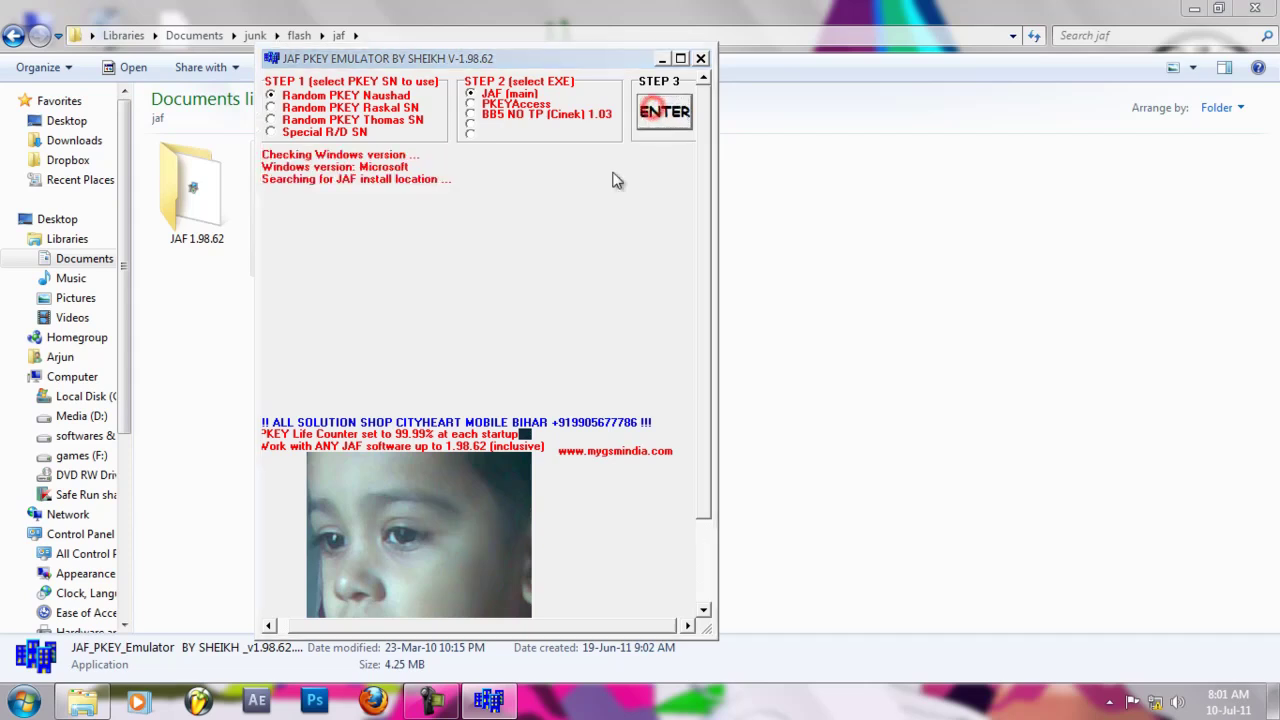
click(785, 415)
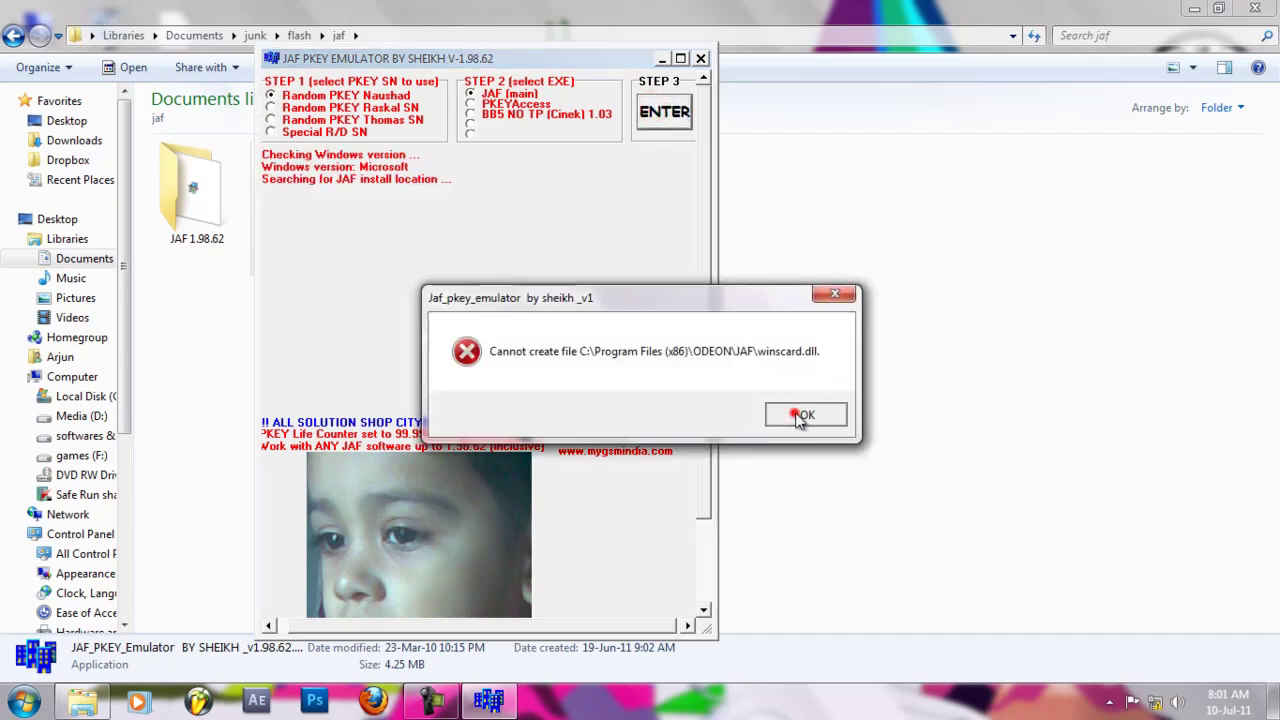
click(702, 60)
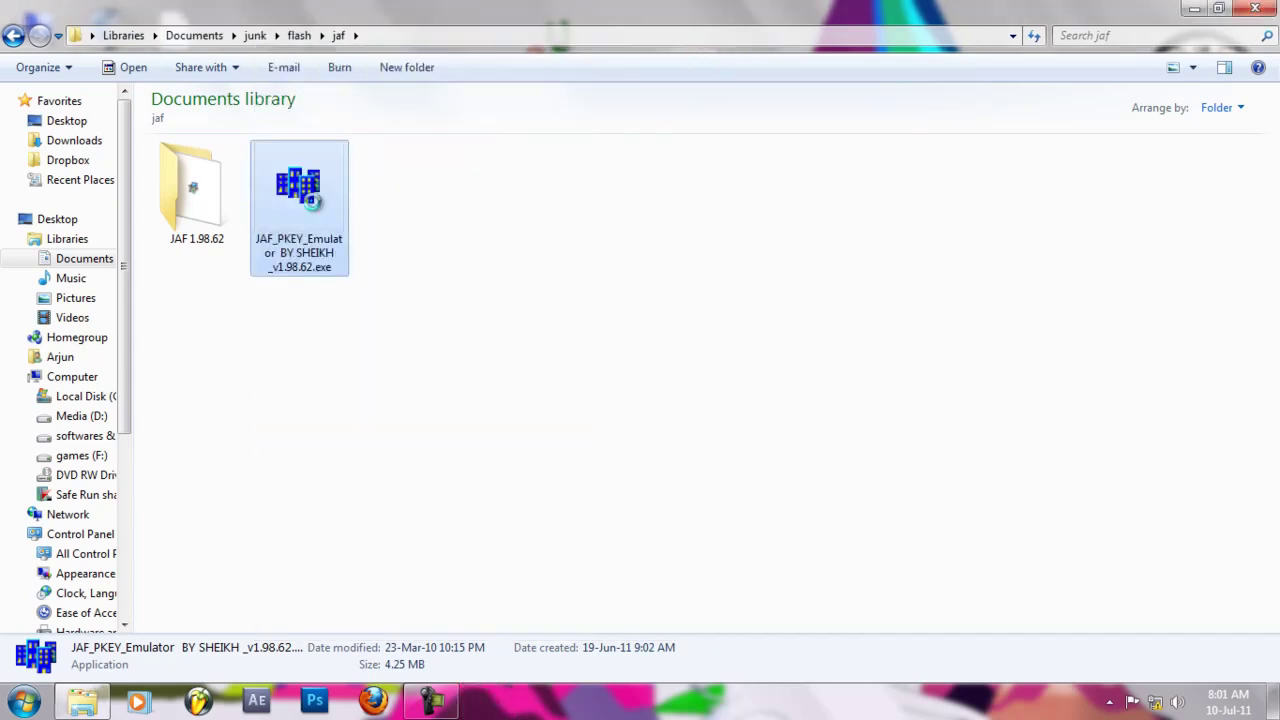
Set the JAF PKEY emulator executable to run in Windows XP (Service Pack 3) compatibility mode and as an administrator
right_click(312, 200)
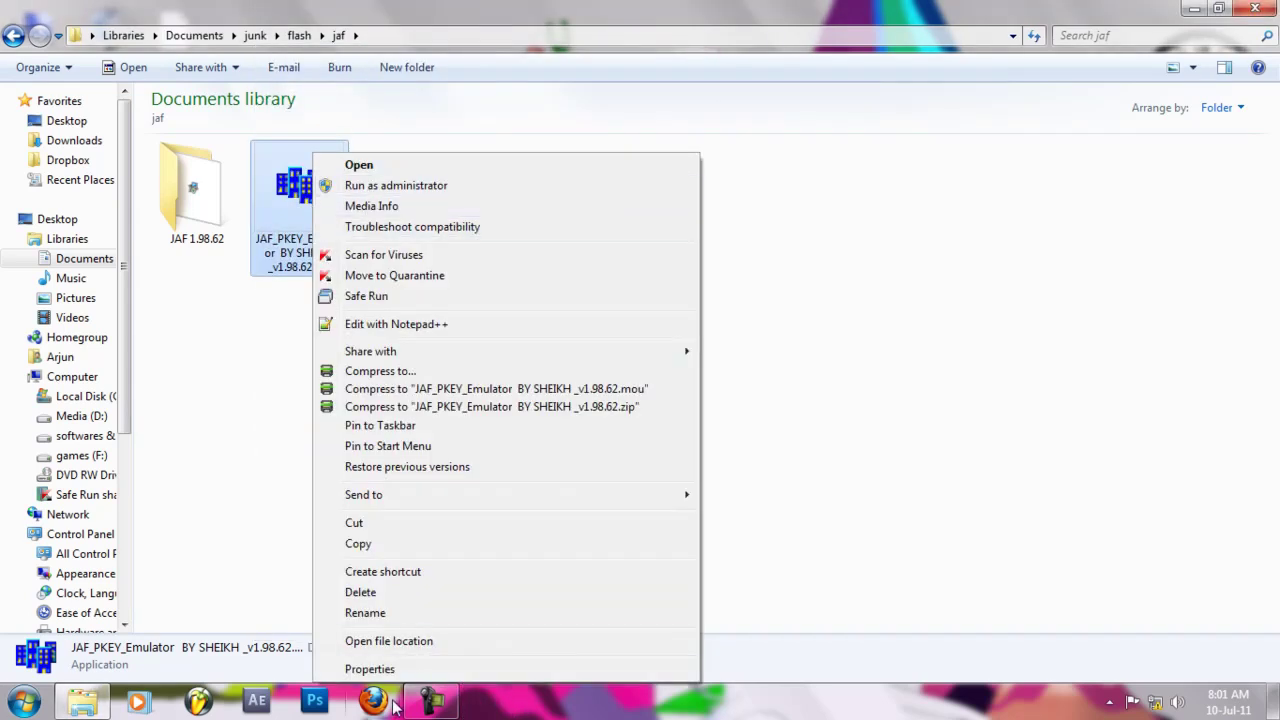
click(368, 670)
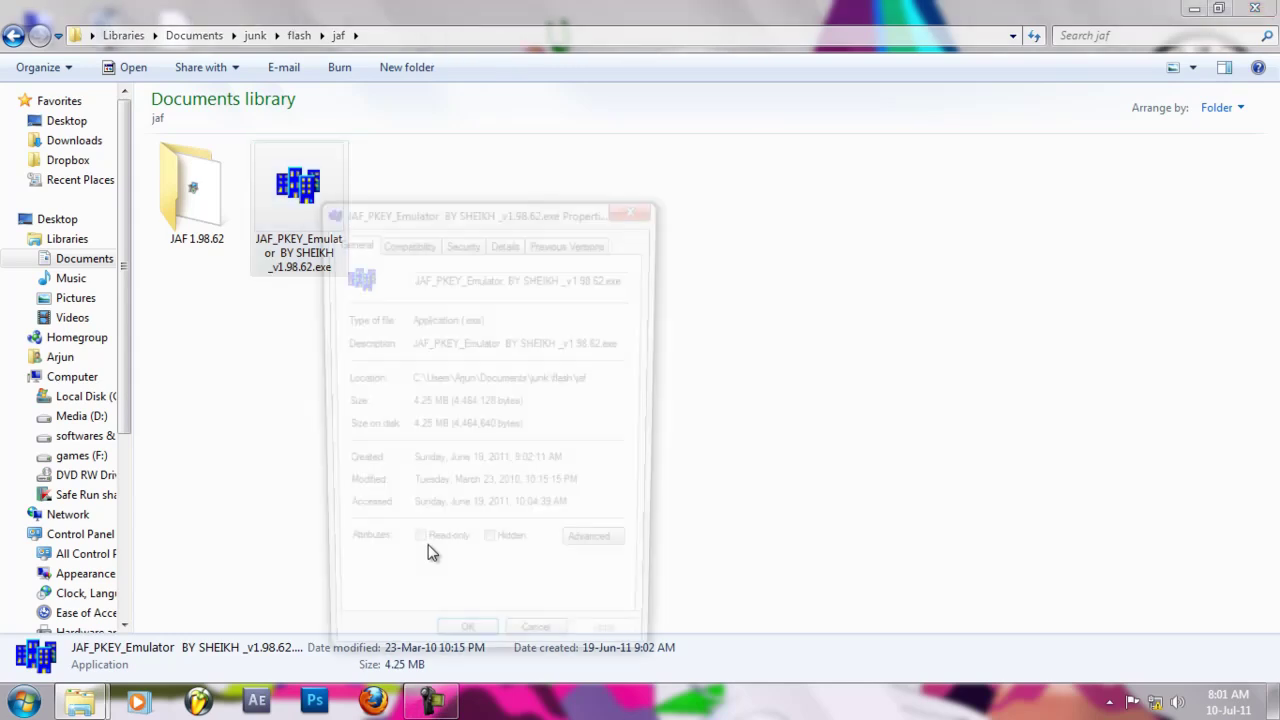
click(405, 241)
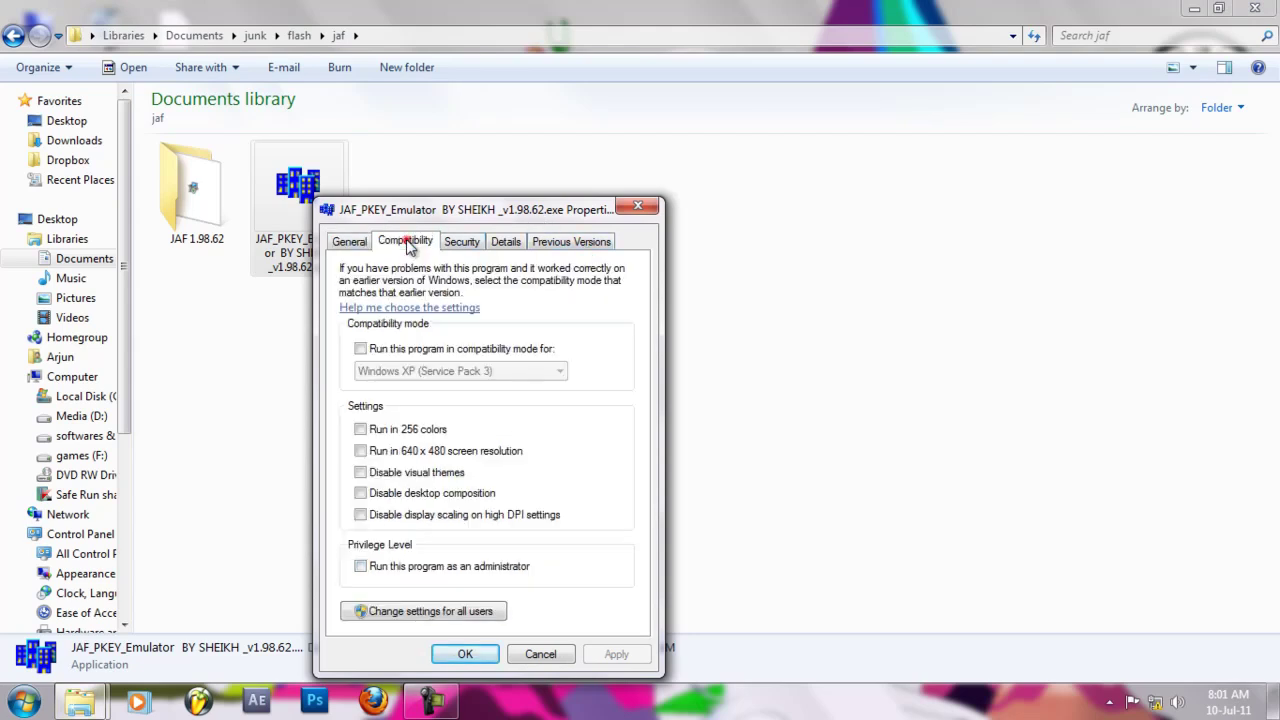
click(360, 348)
click(360, 566)
click(616, 654)
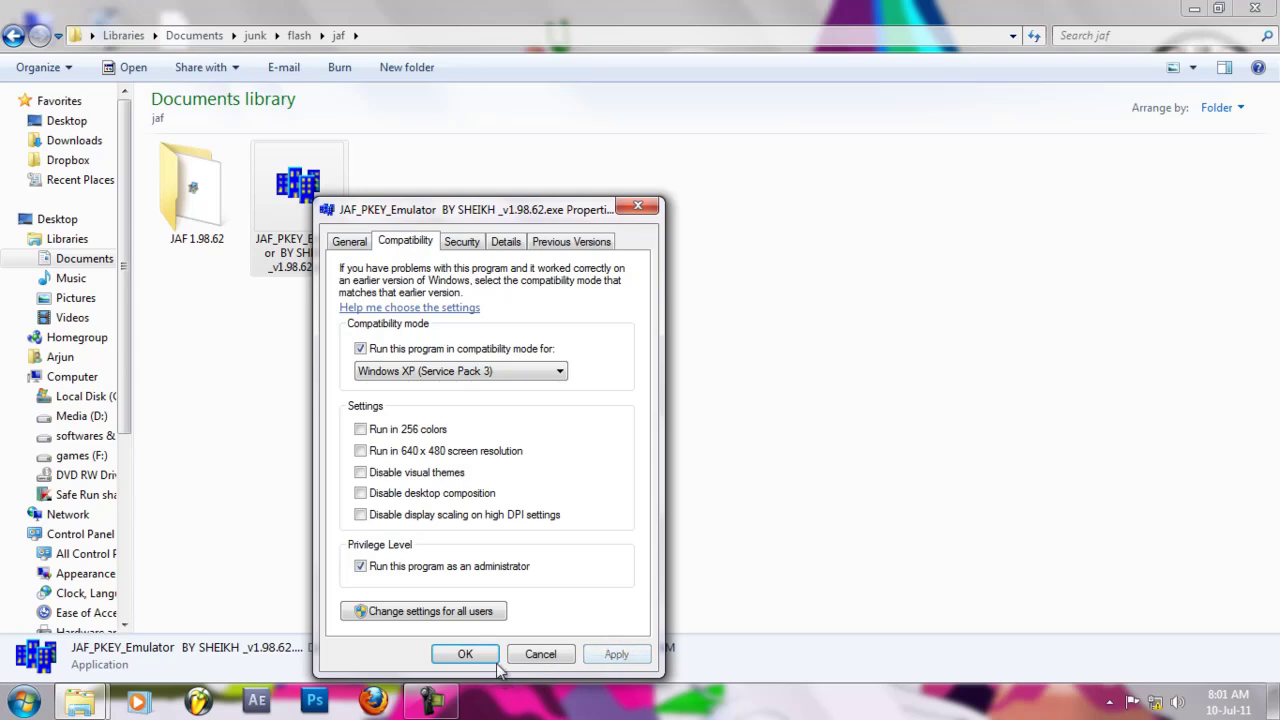
click(466, 652)
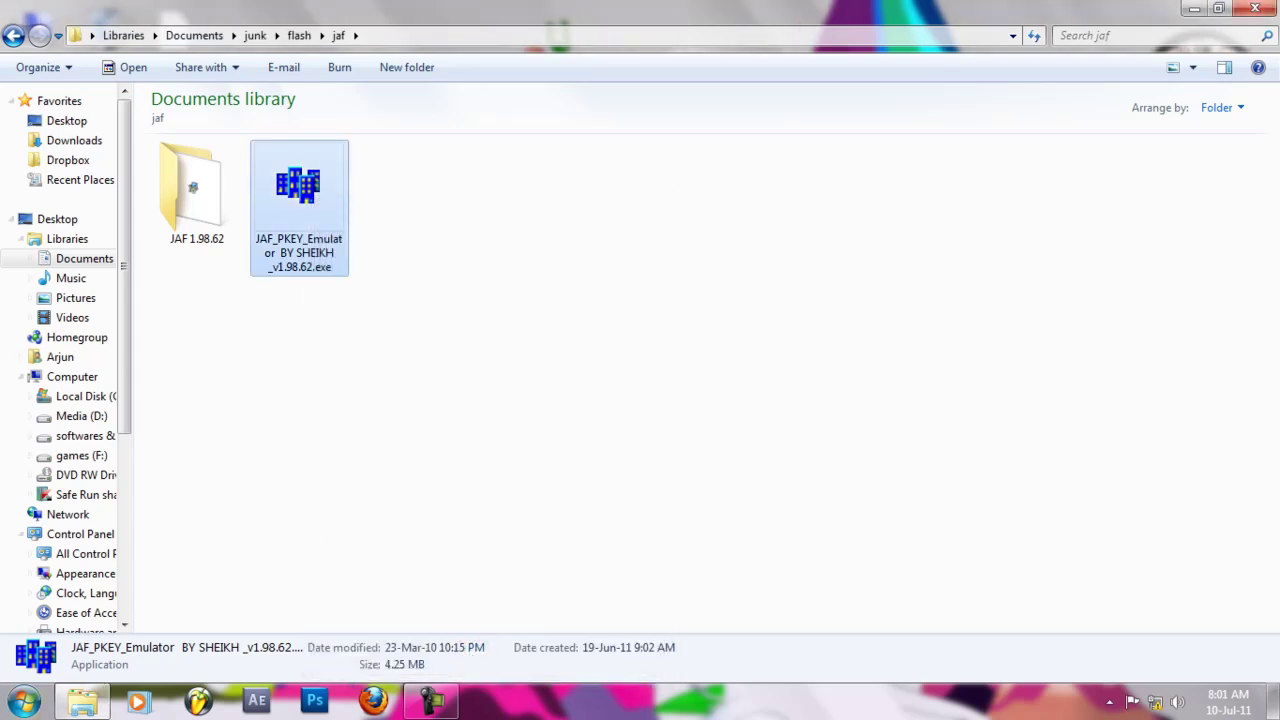
Open the JAF installation folder at C:\Program Files (x86)\ODEON\JAF
click(24, 700)
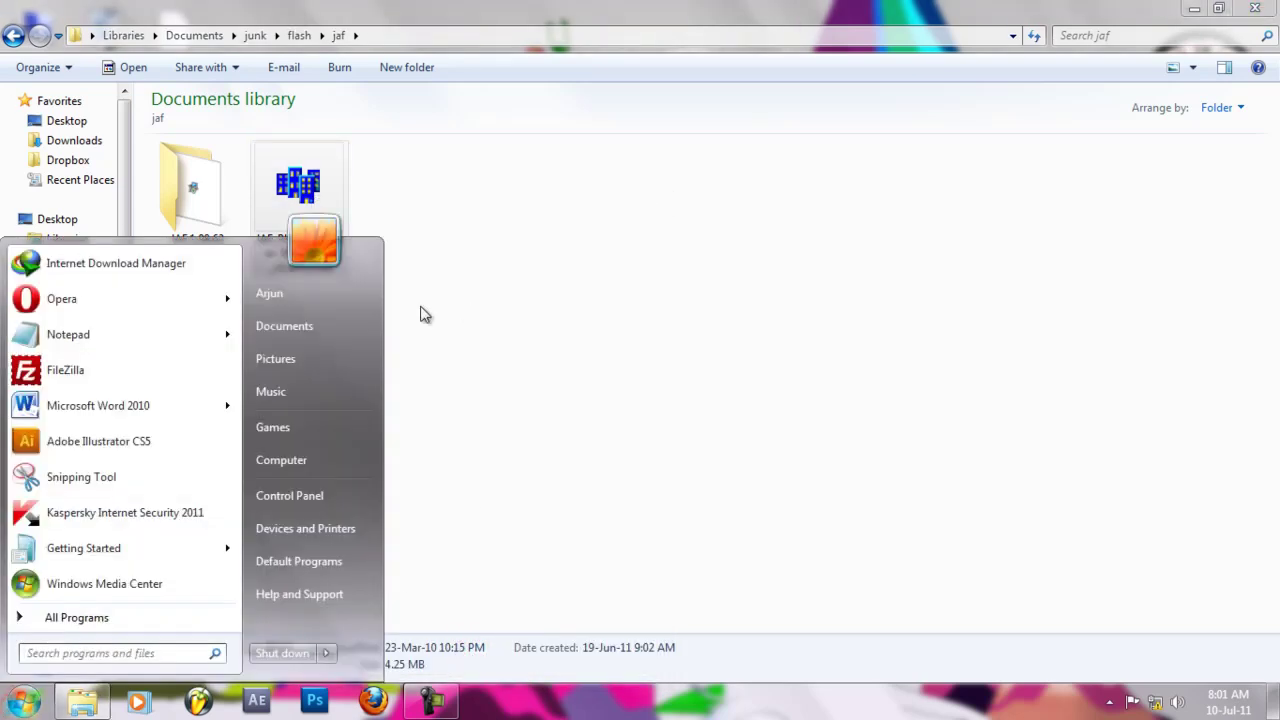
click(300, 463)
click(317, 152)
double_click(317, 152)
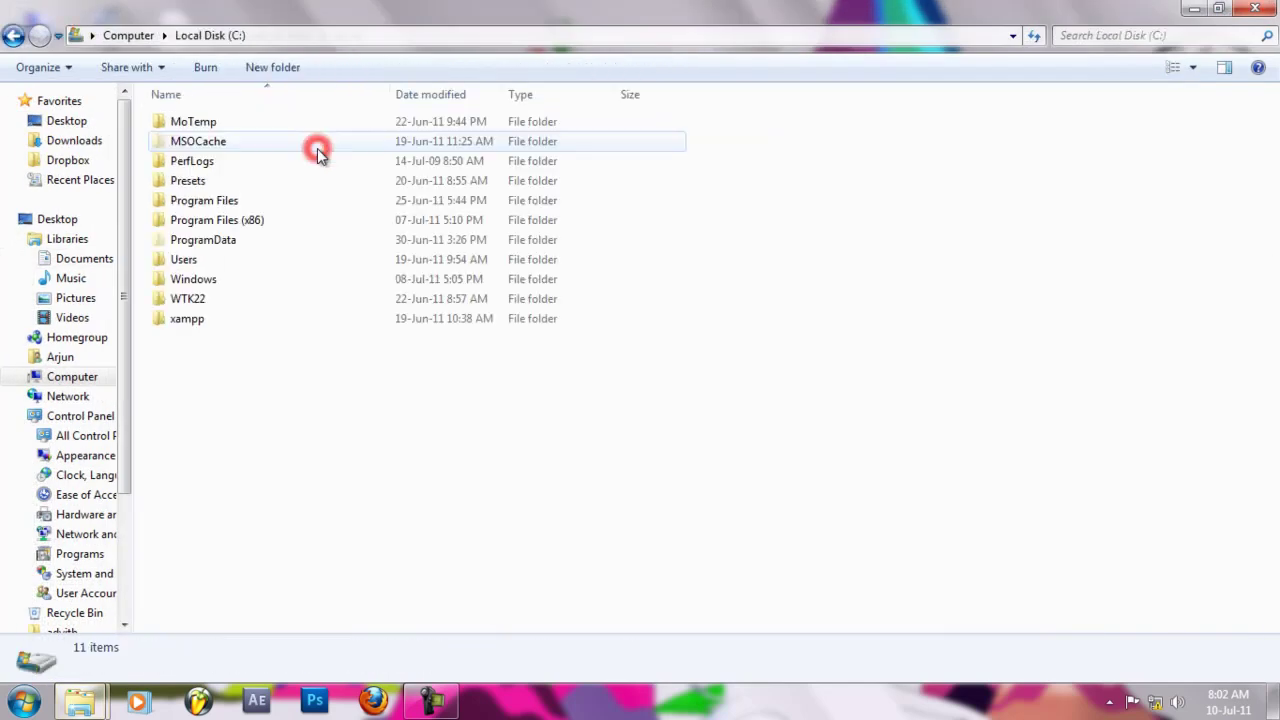
double_click(253, 220)
scroll(212, 330, down, 1)
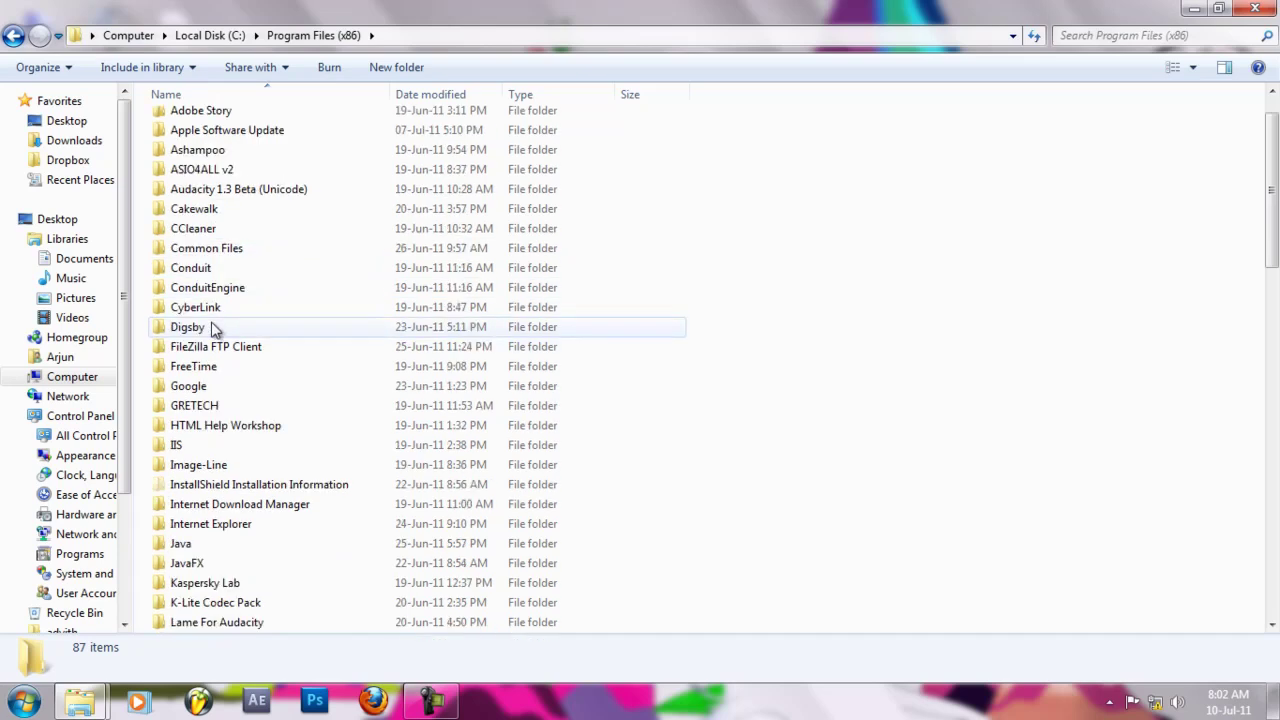
scroll(212, 462, down, 3)
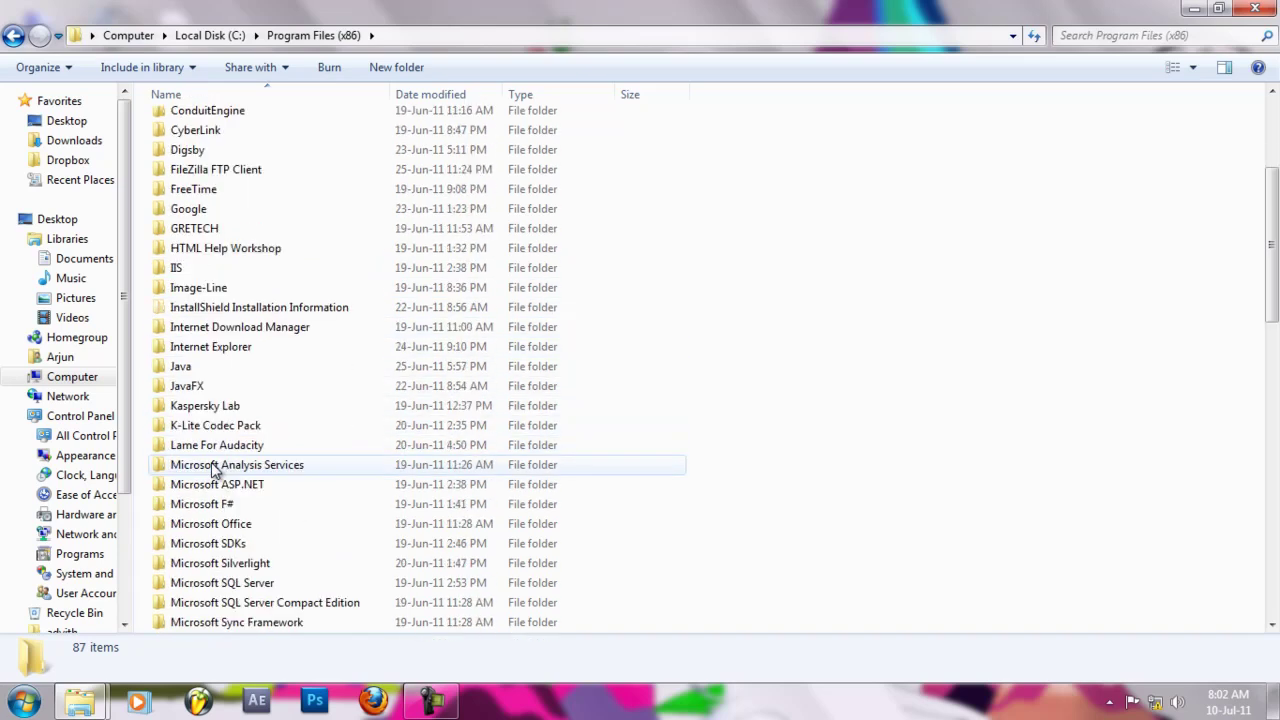
scroll(212, 470, down, 4)
scroll(225, 360, down, 2)
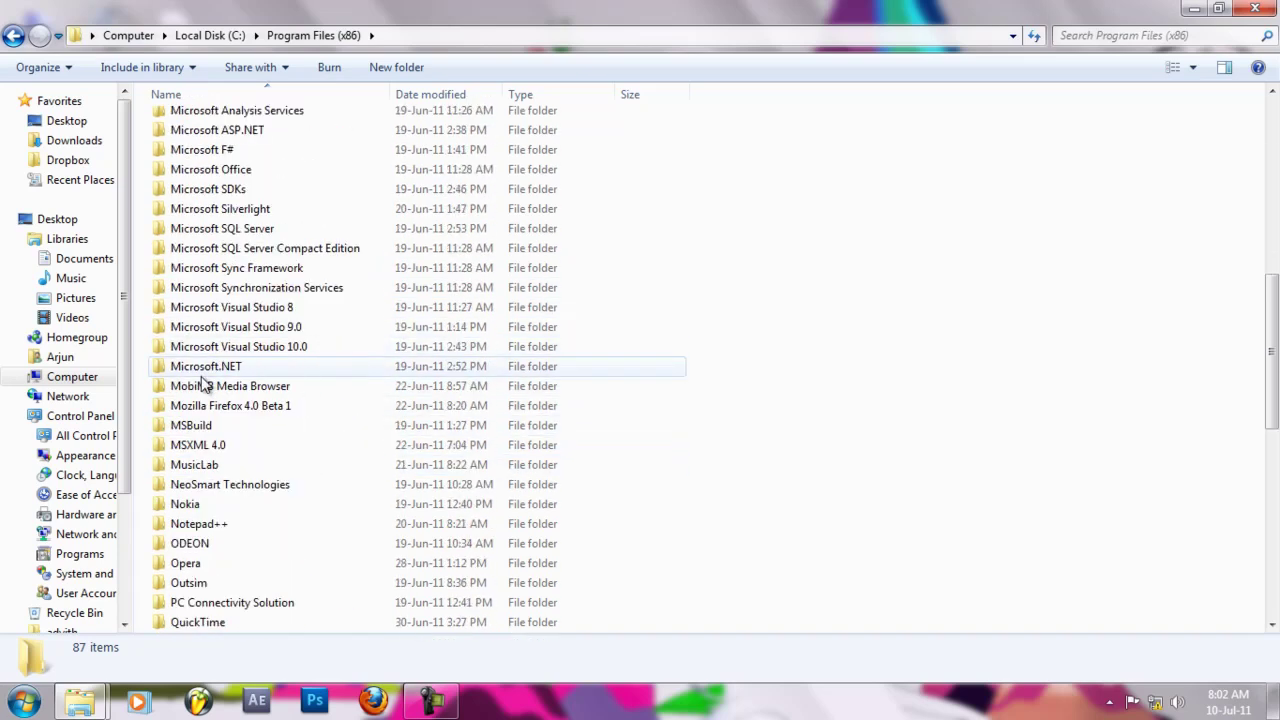
click(188, 548)
double_click(188, 546)
double_click(182, 128)
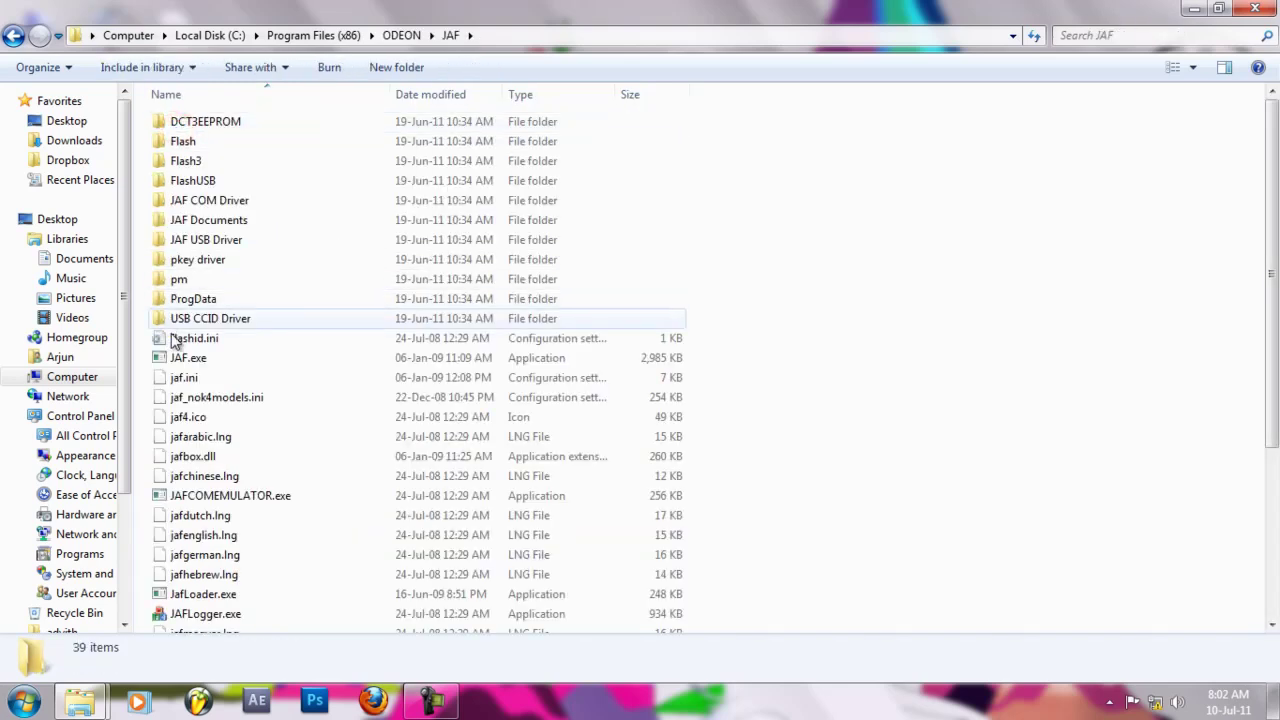
Set JAF.exe to run in Windows XP (Service Pack 3) compatibility mode and as an administrator
scroll(183, 368, down, 1)
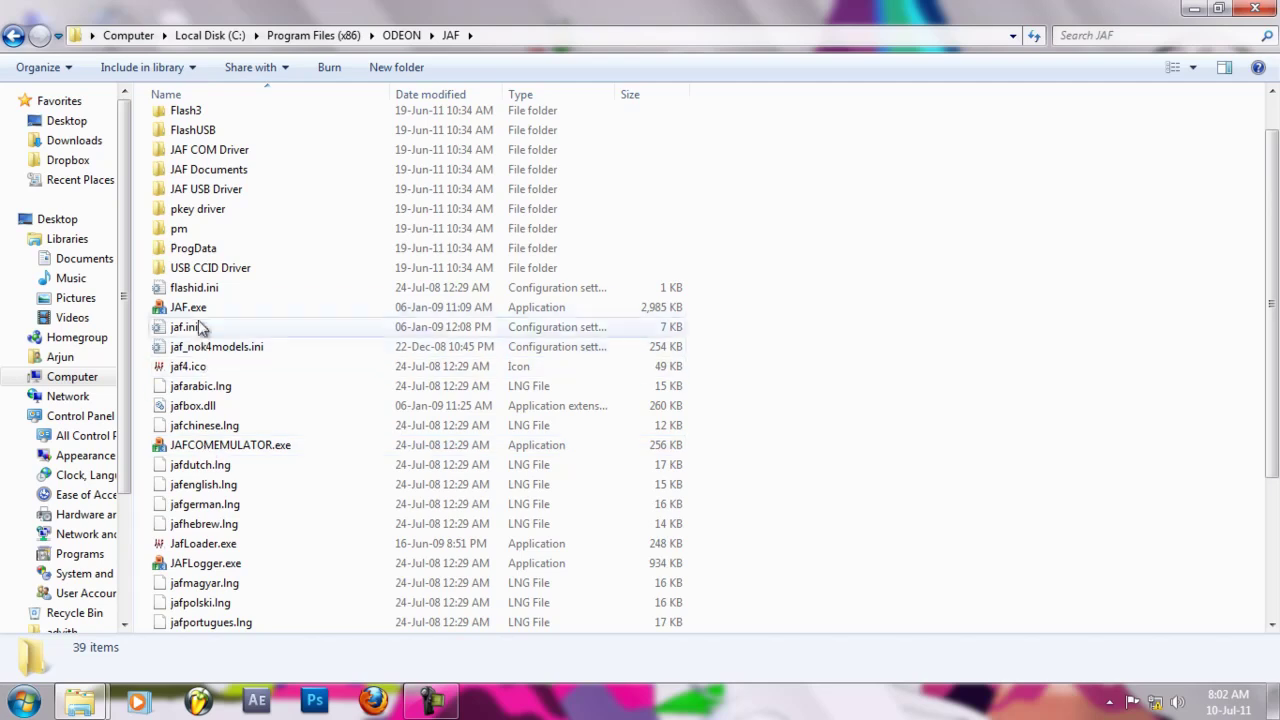
right_click(192, 310)
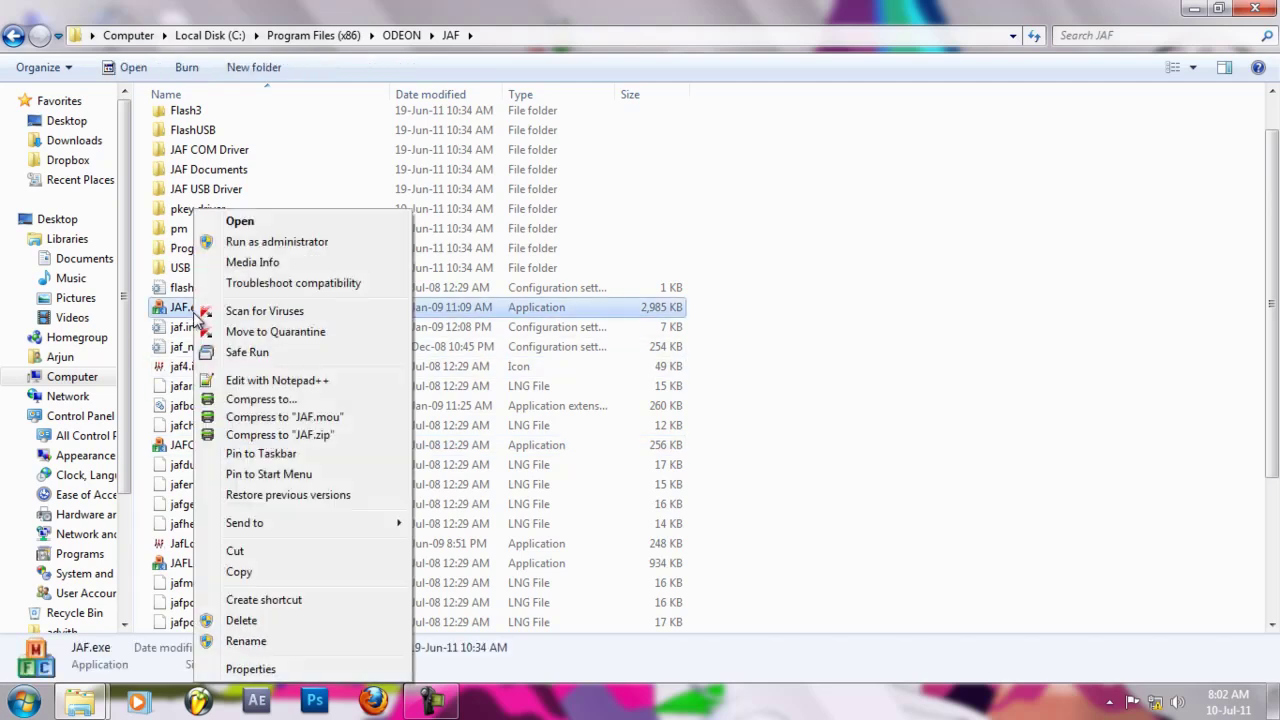
click(275, 669)
click(288, 243)
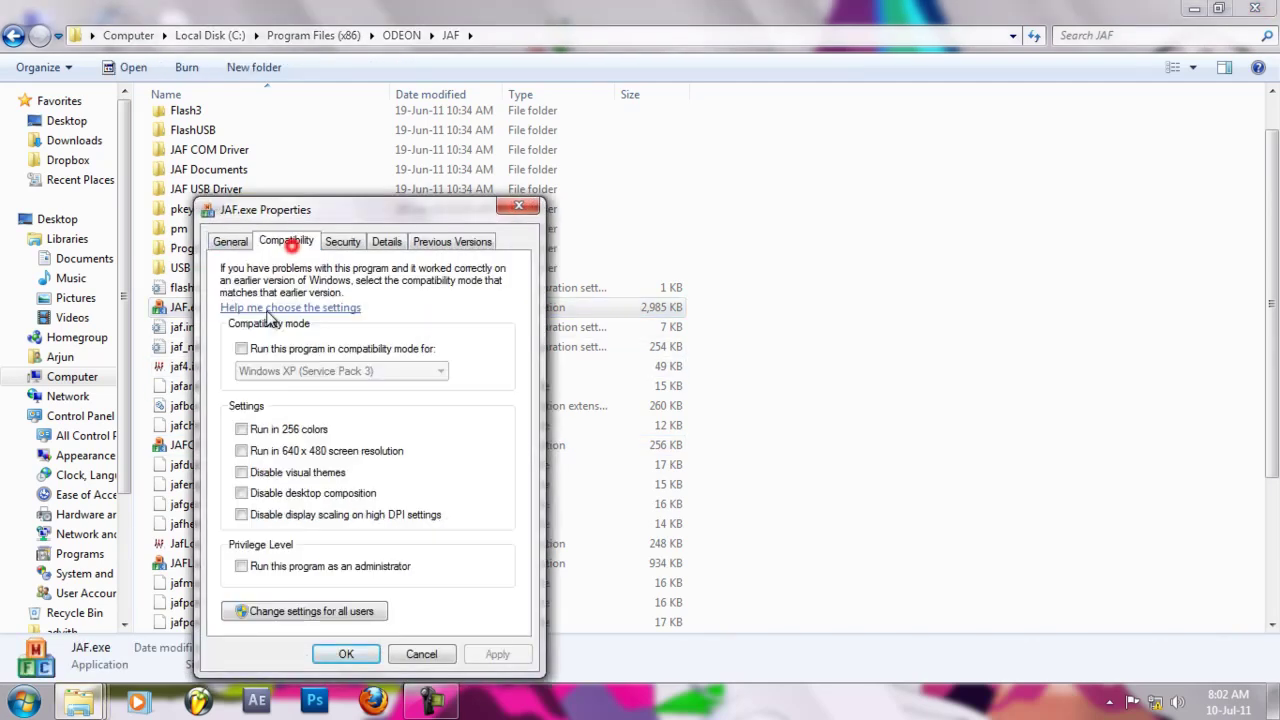
click(240, 348)
click(242, 568)
click(497, 654)
click(350, 656)
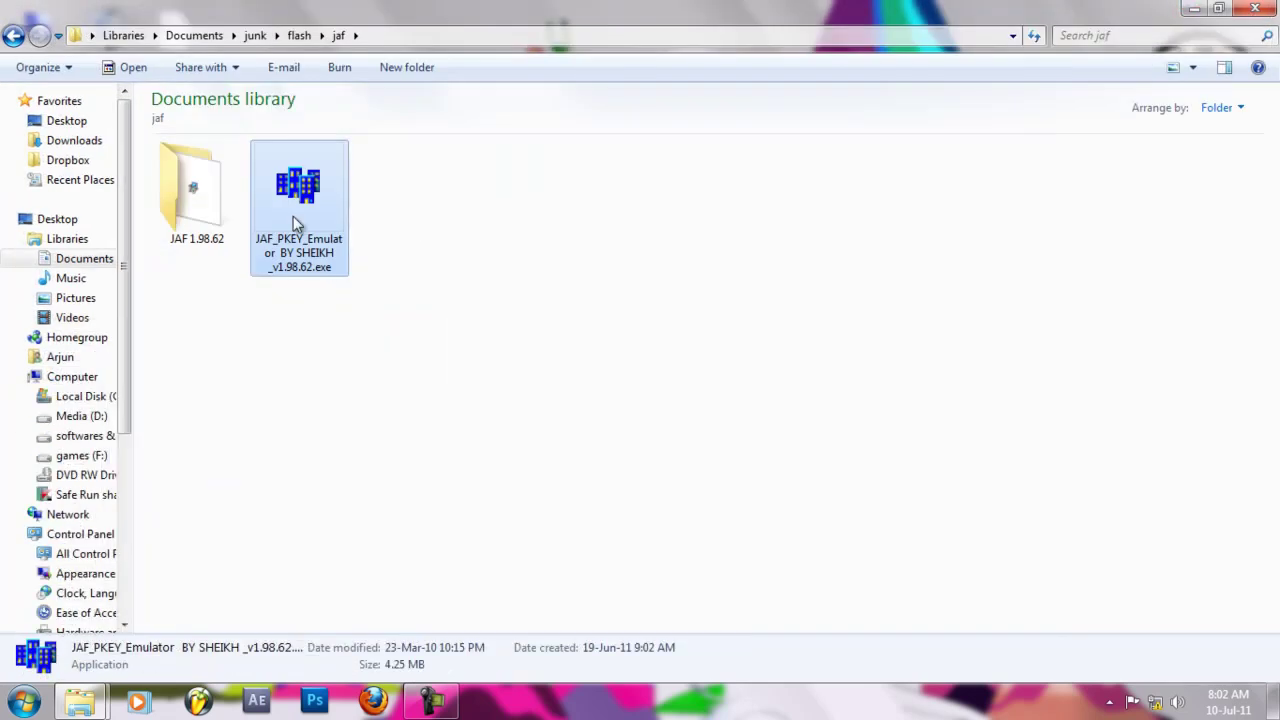
Run the PKEY emulator from the jaf documents folder again and launch JAF (main) with Random PKEY Naushad
click(293, 216)
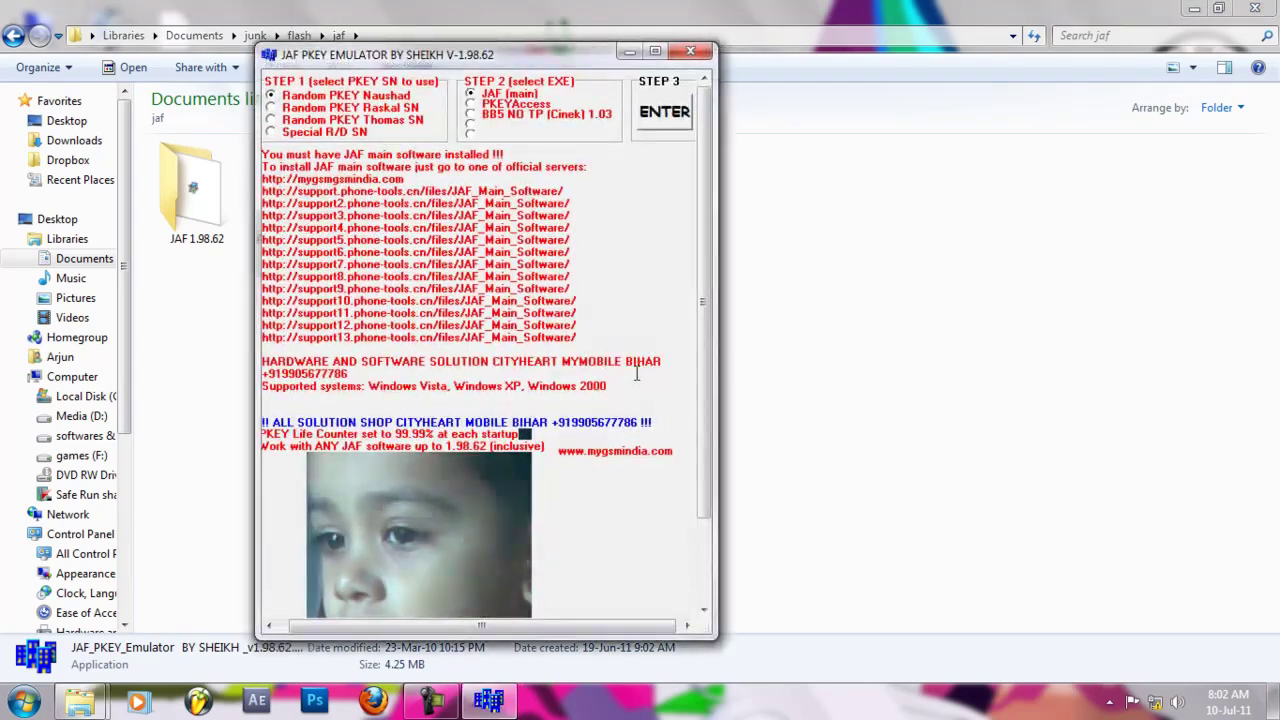
click(662, 115)
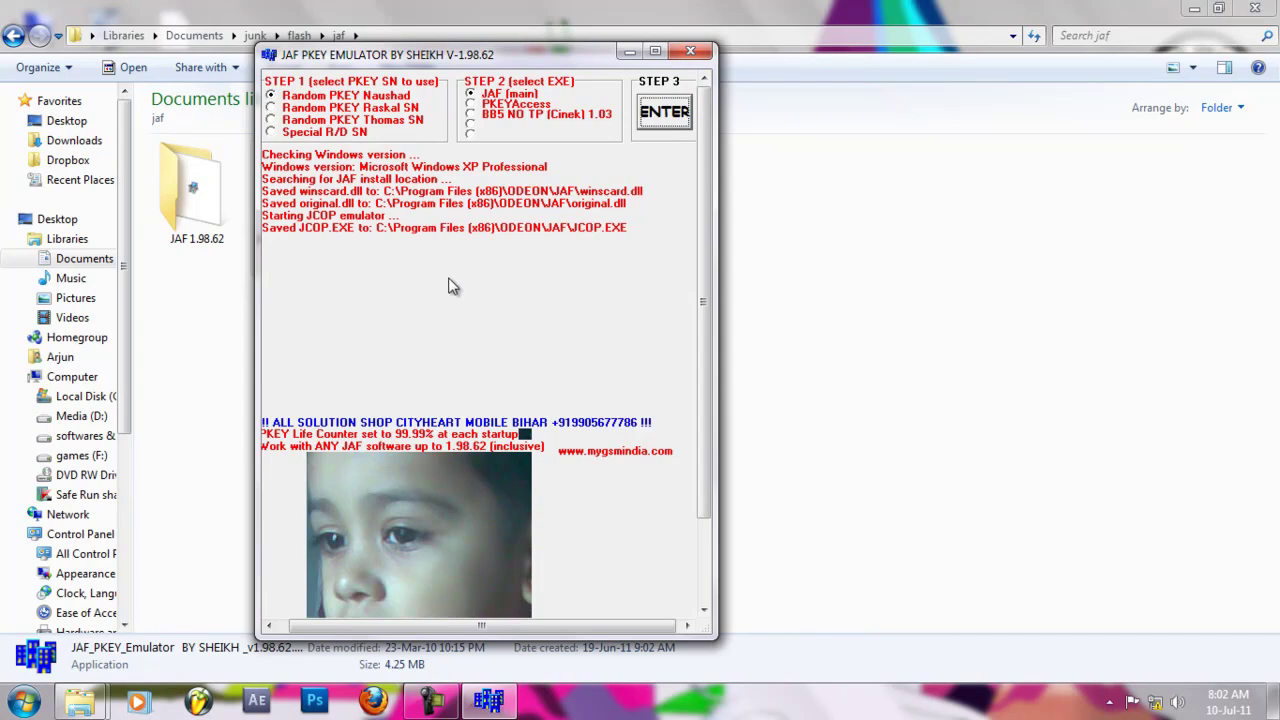
click(465, 298)
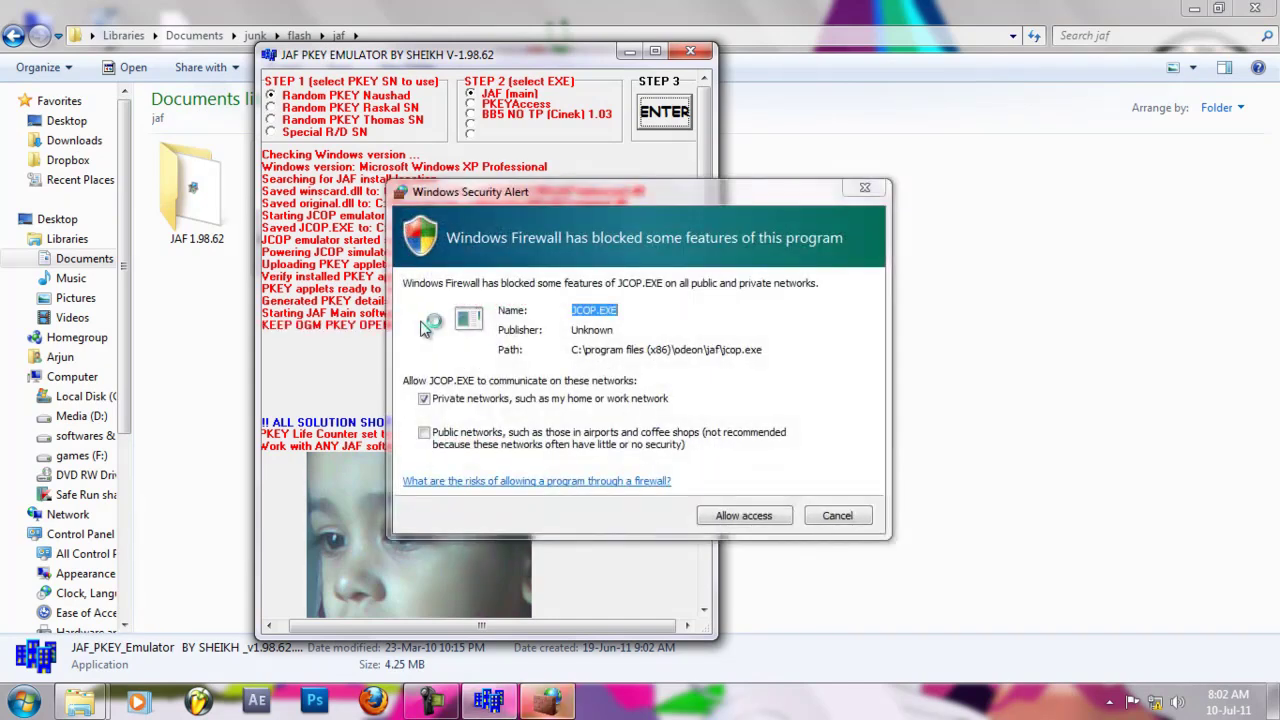
Allow JCOP.EXE through Windows Firewall on private networks and switch JAF to BB5 mode
click(712, 513)
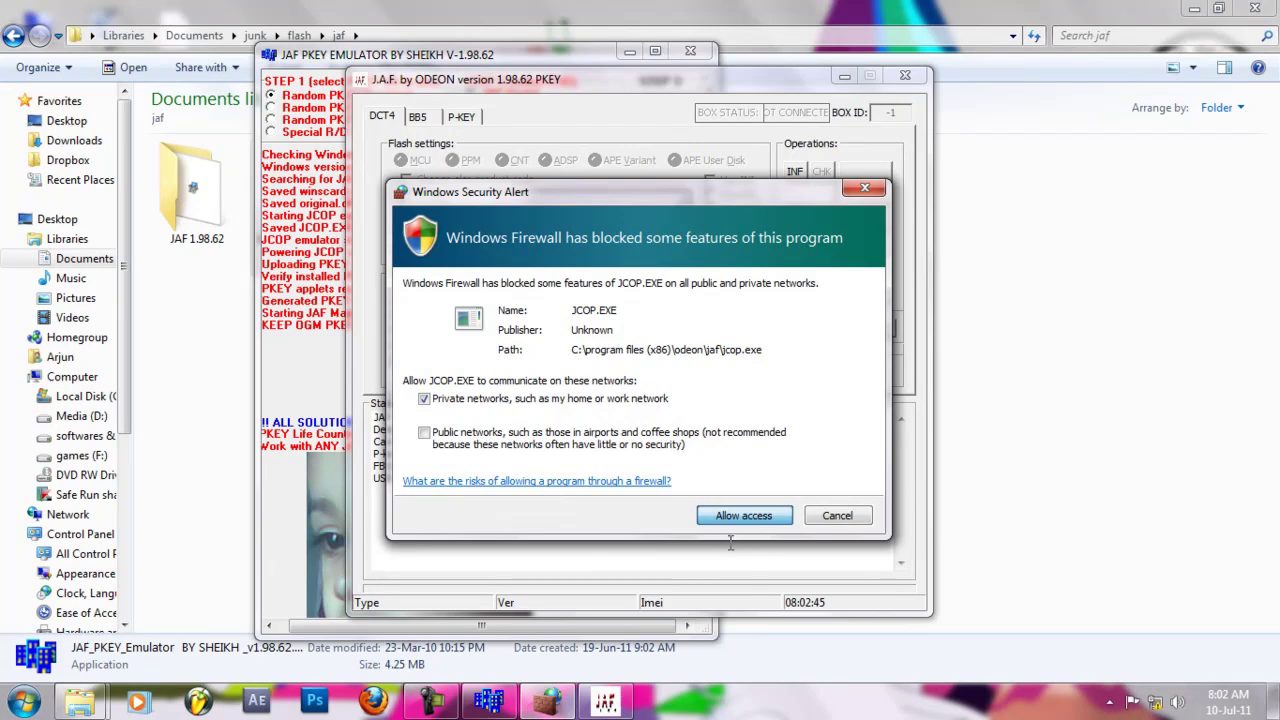
click(730, 514)
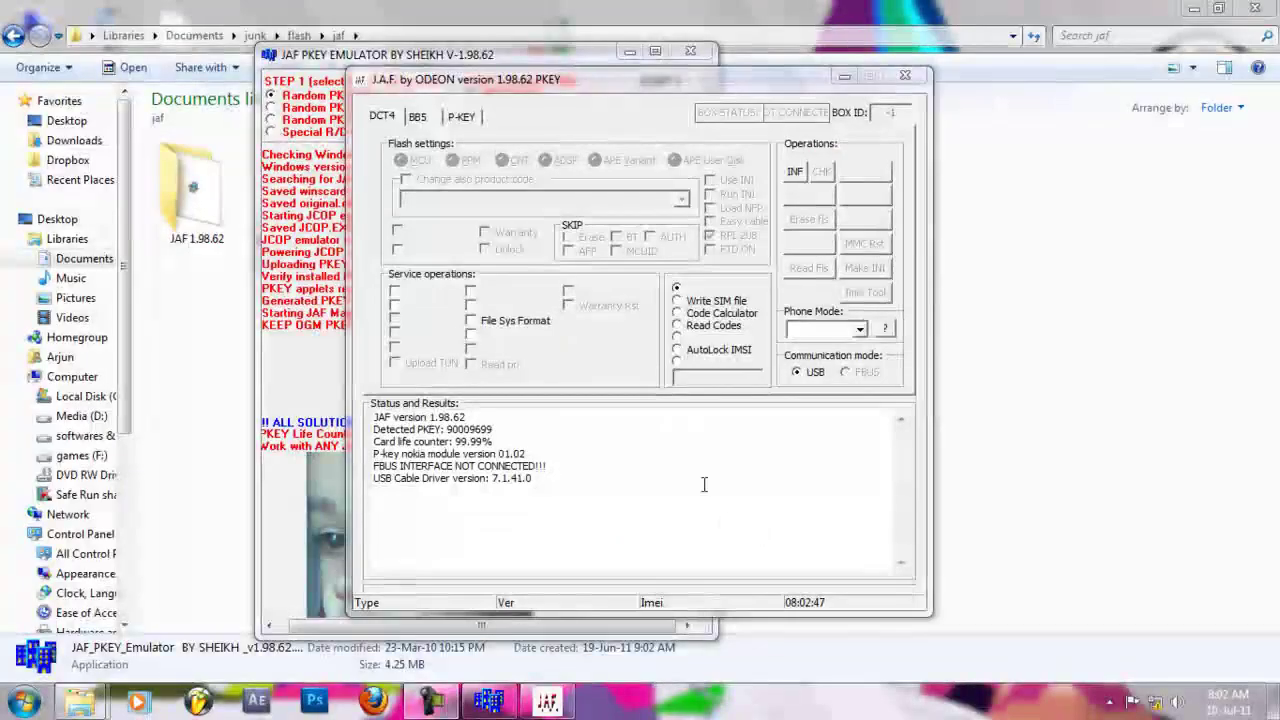
click(418, 115)
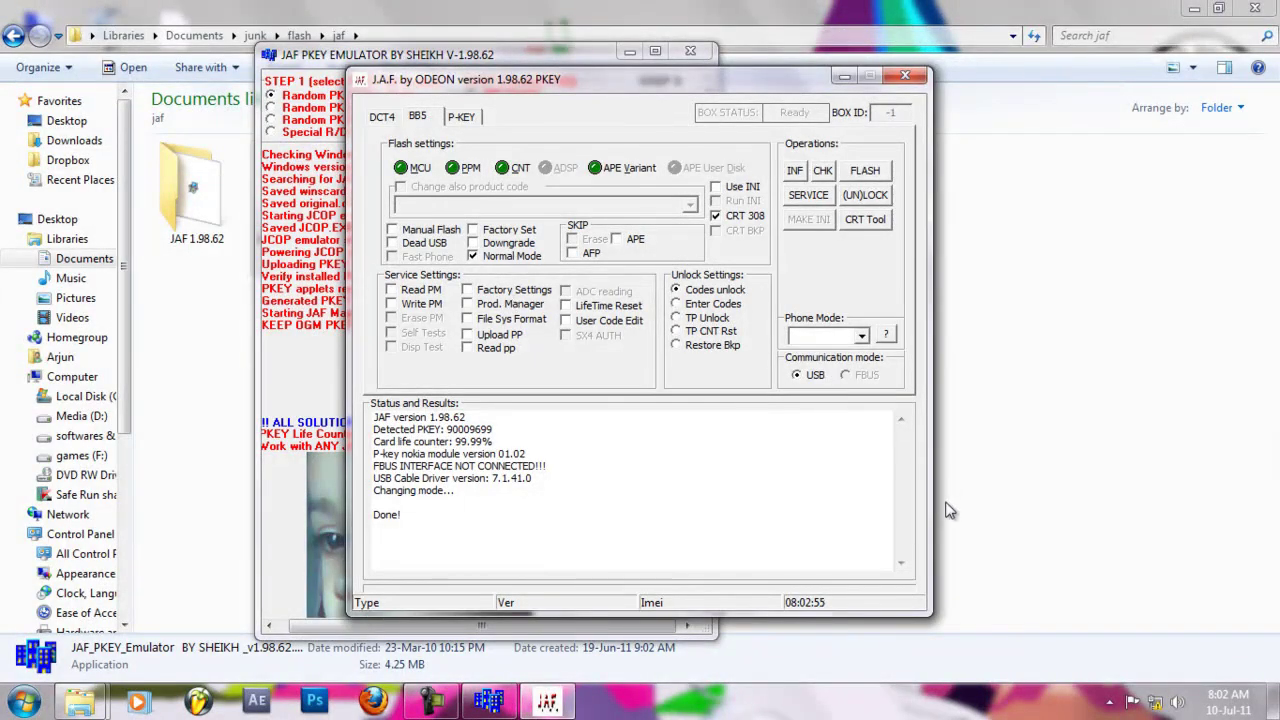
Open Windows Task Manager and end the Nokia Ovi Suite process
click(1104, 698)
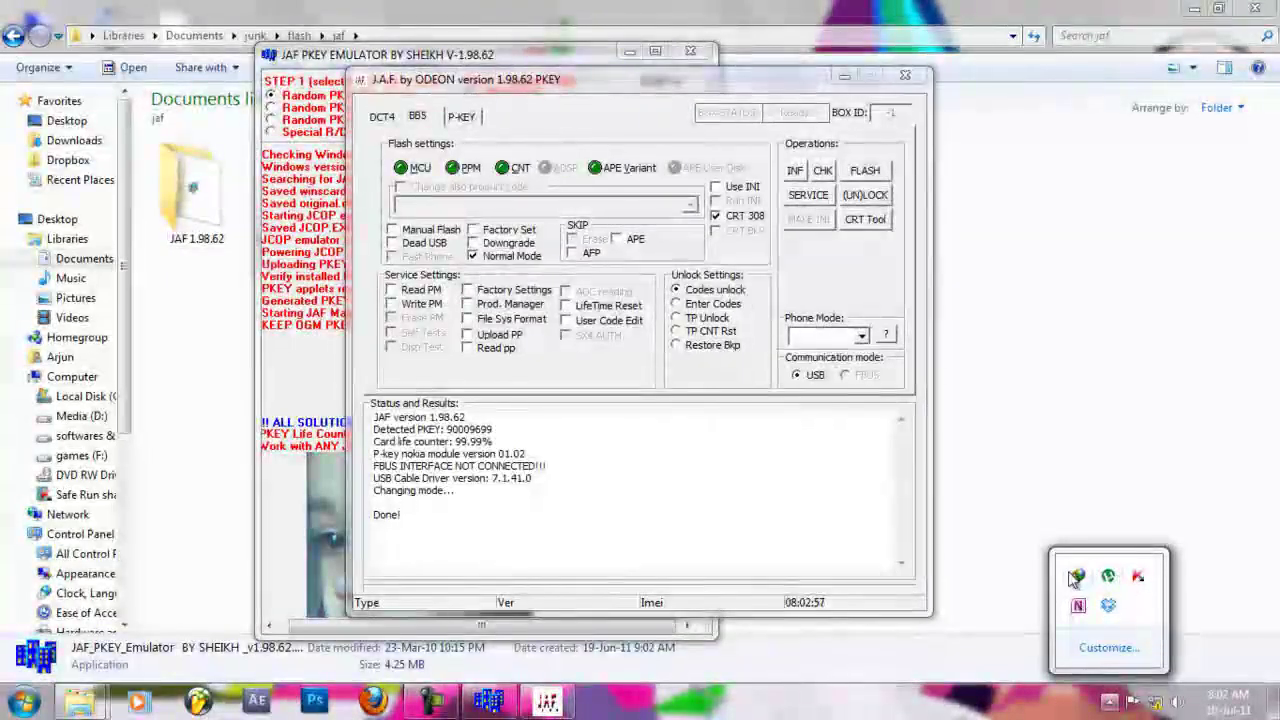
right_click(890, 700)
click(965, 658)
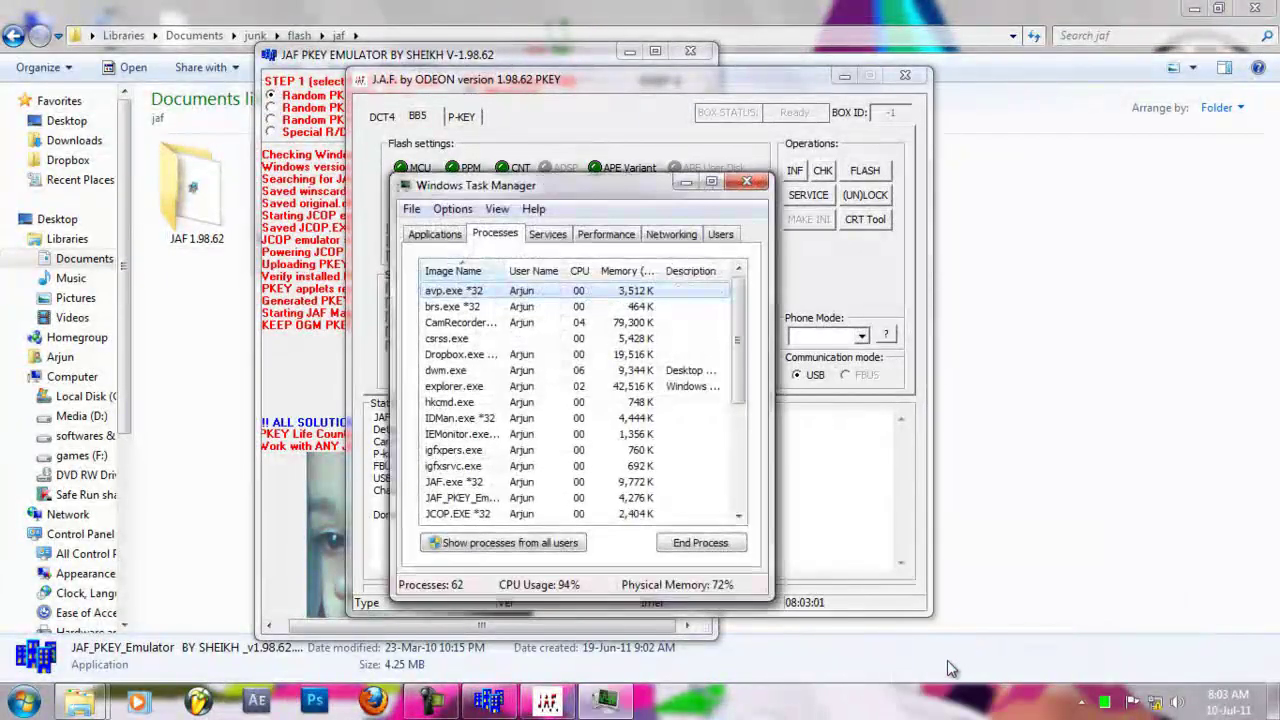
drag(733, 345, 736, 410)
click(690, 466)
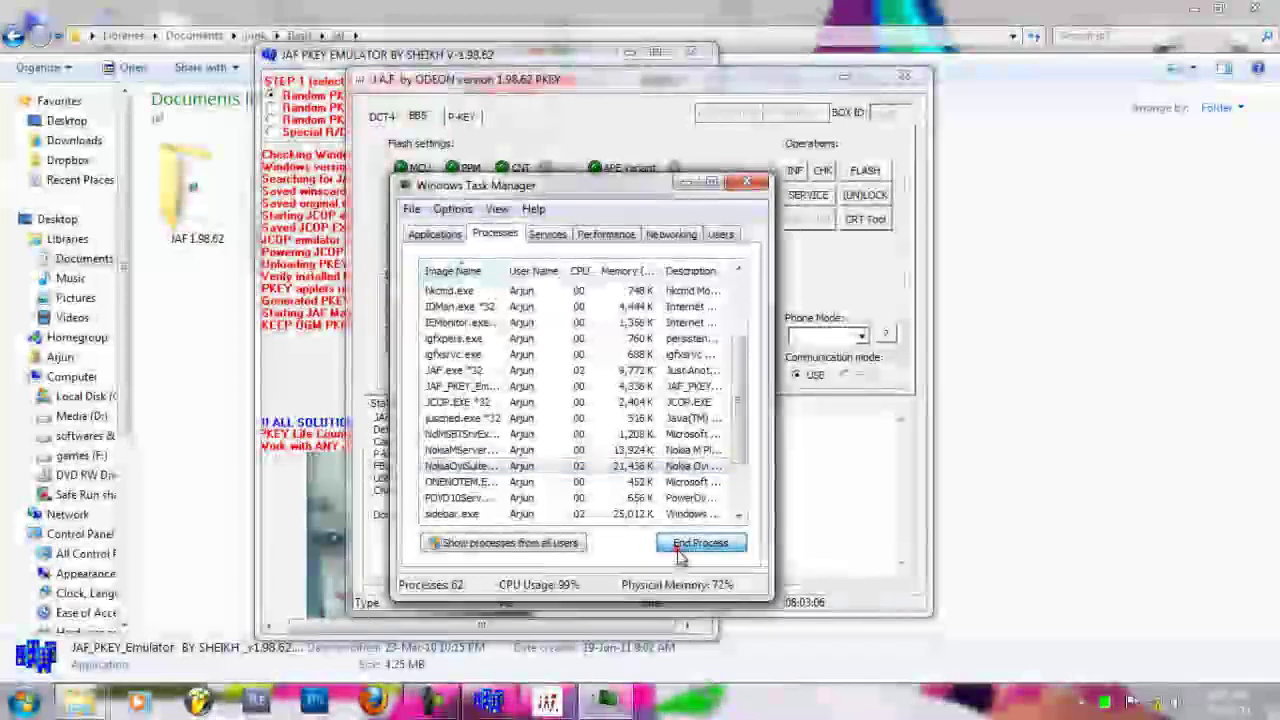
click(694, 543)
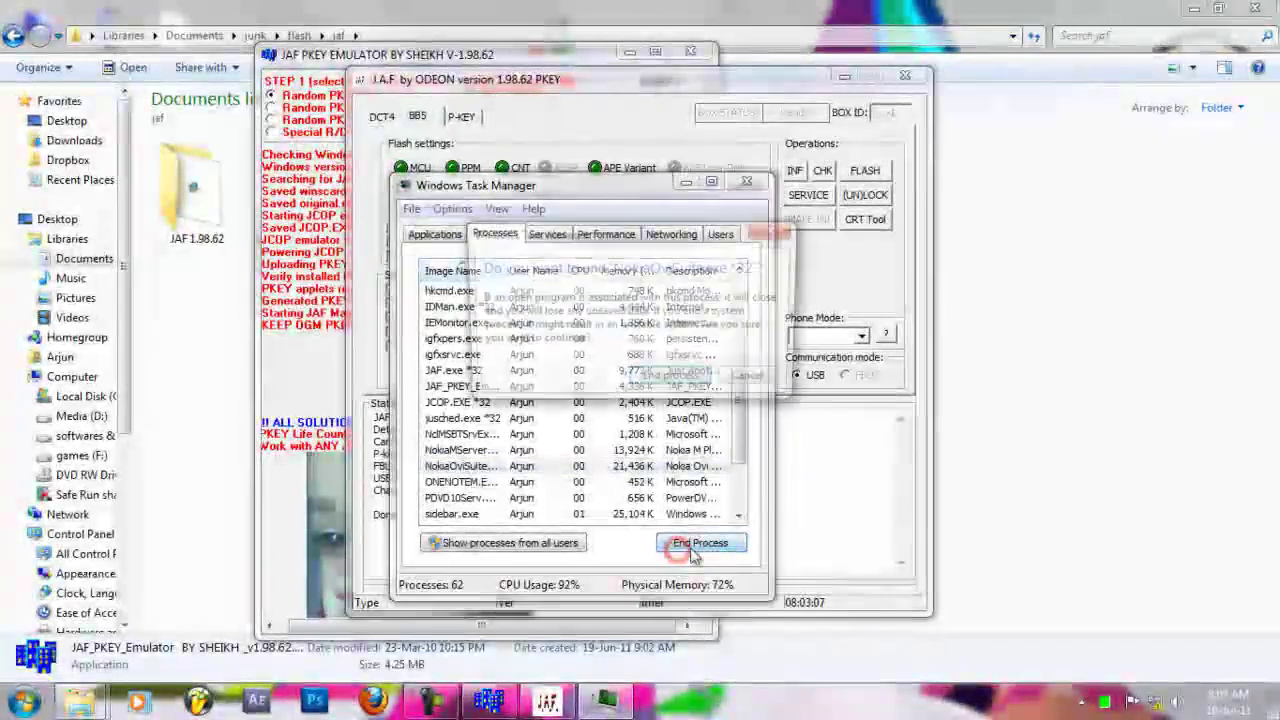
click(680, 378)
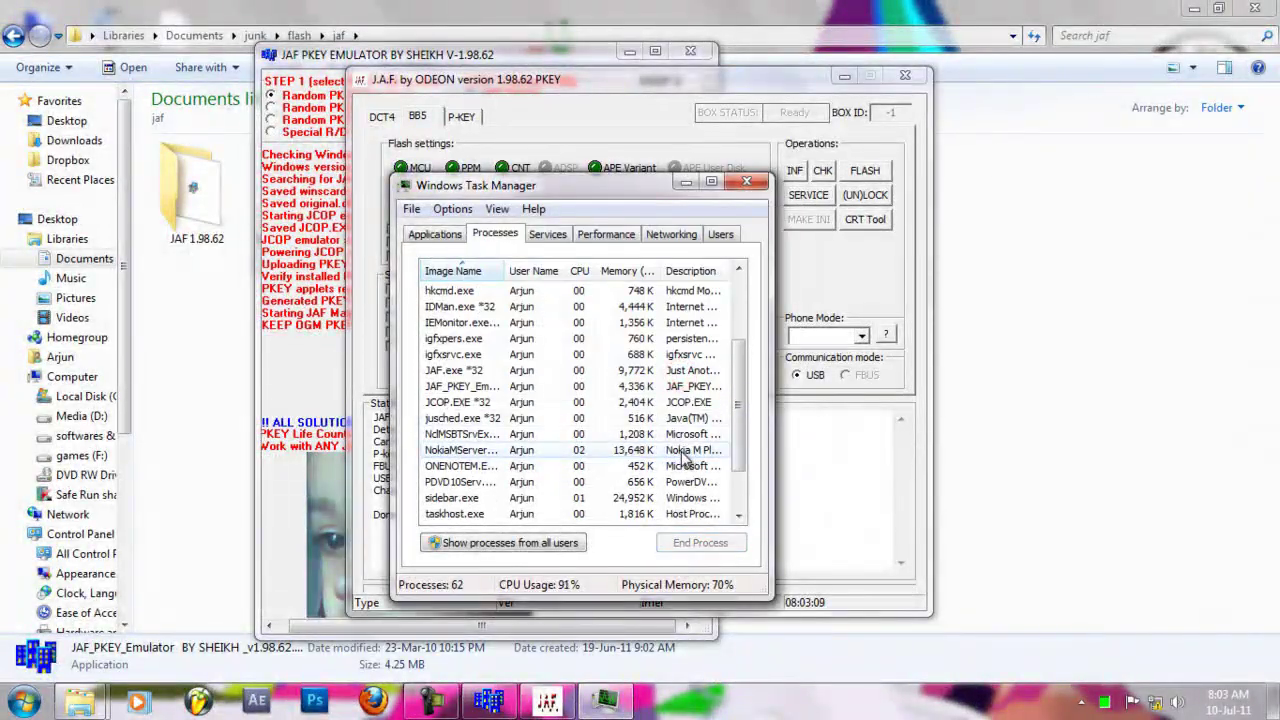
End the NokiaMServer.exe process and close Task Manager
click(680, 450)
click(706, 556)
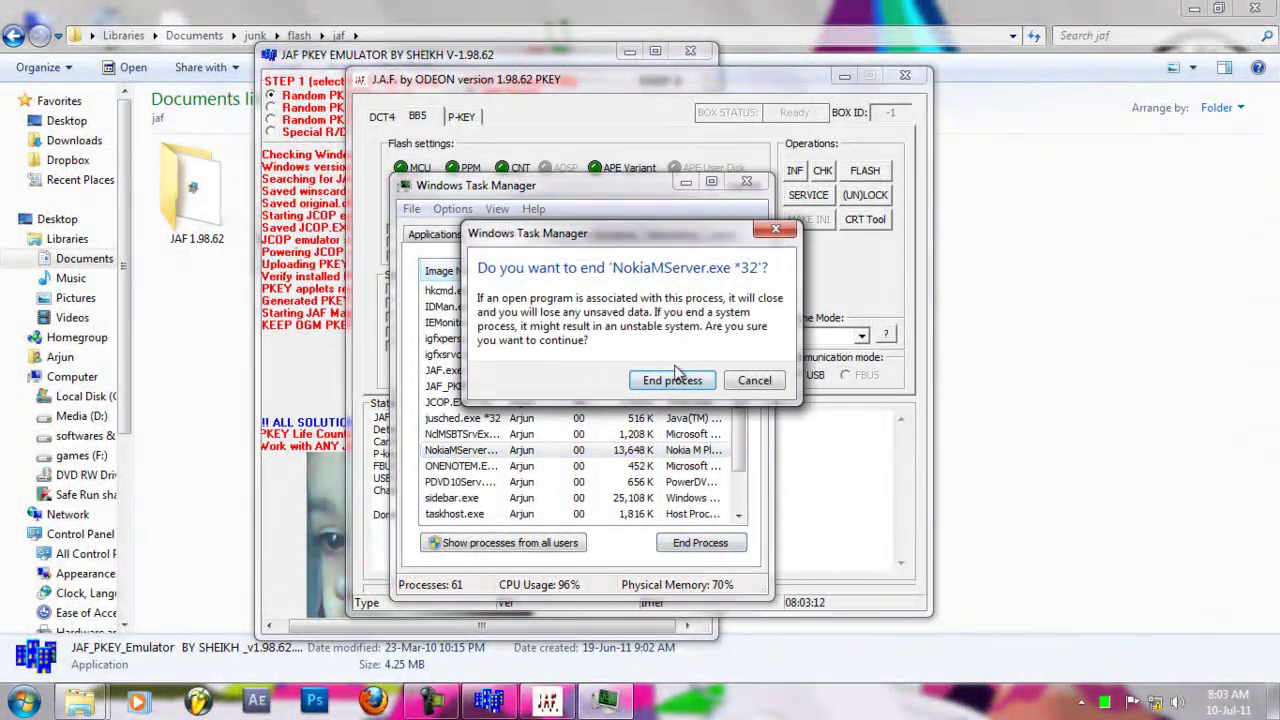
click(667, 377)
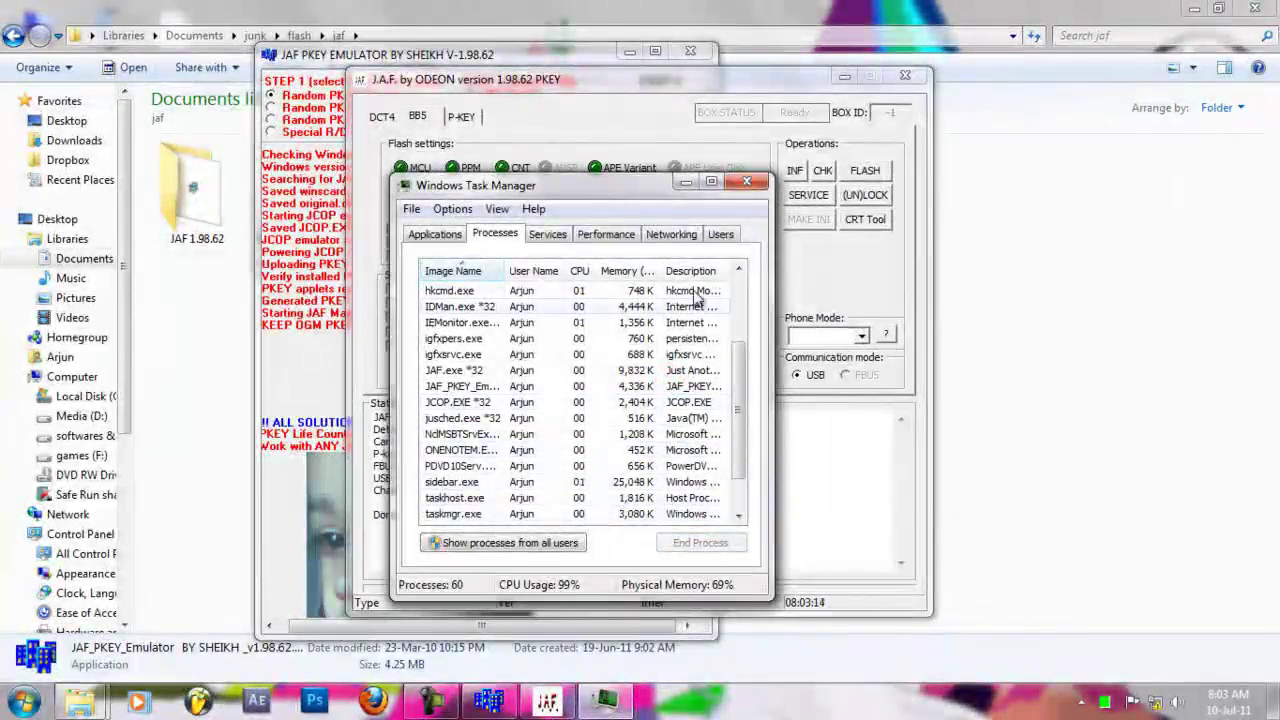
click(746, 184)
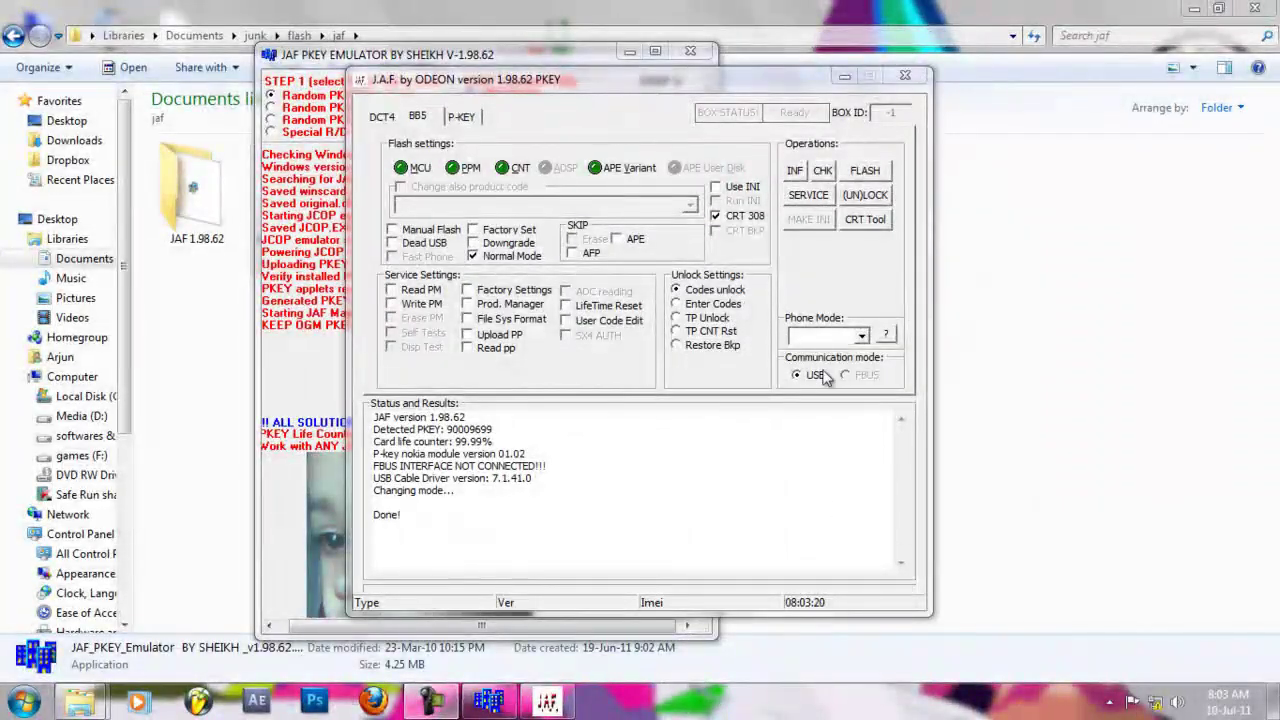
Read the PP file from the connected phone over USB and save it to the Desktop under its suggested name
click(467, 348)
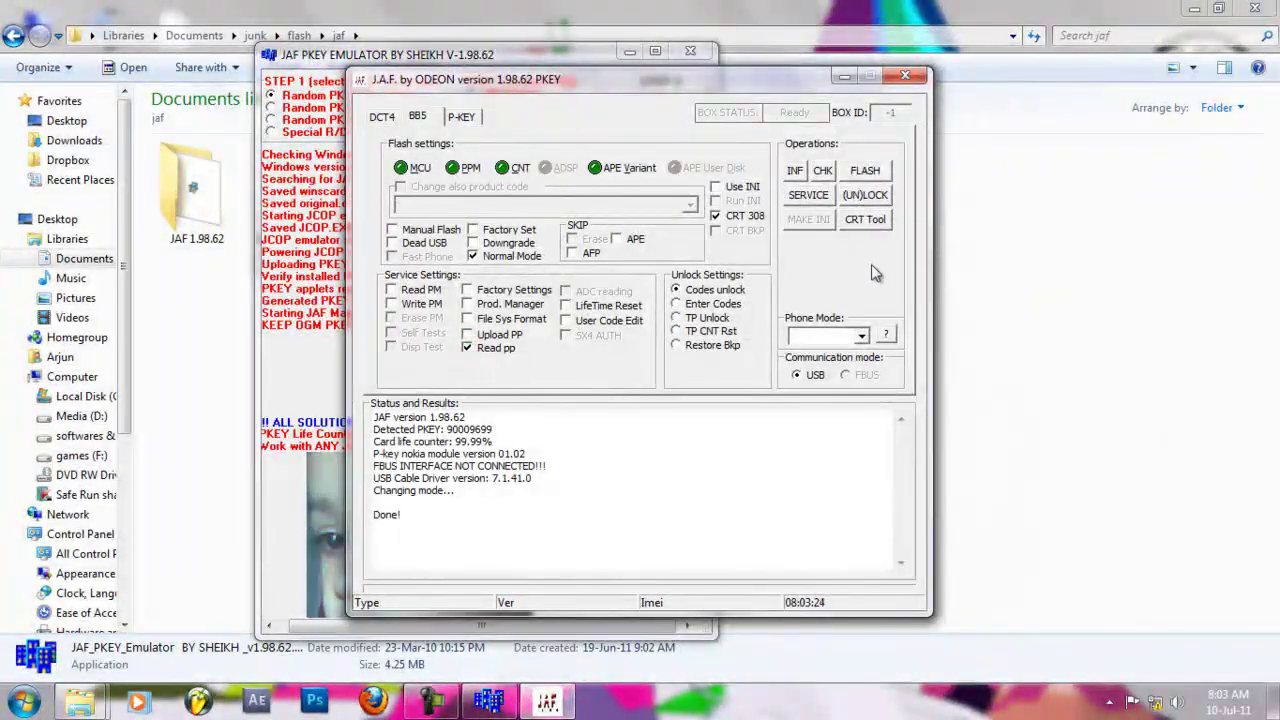
click(806, 195)
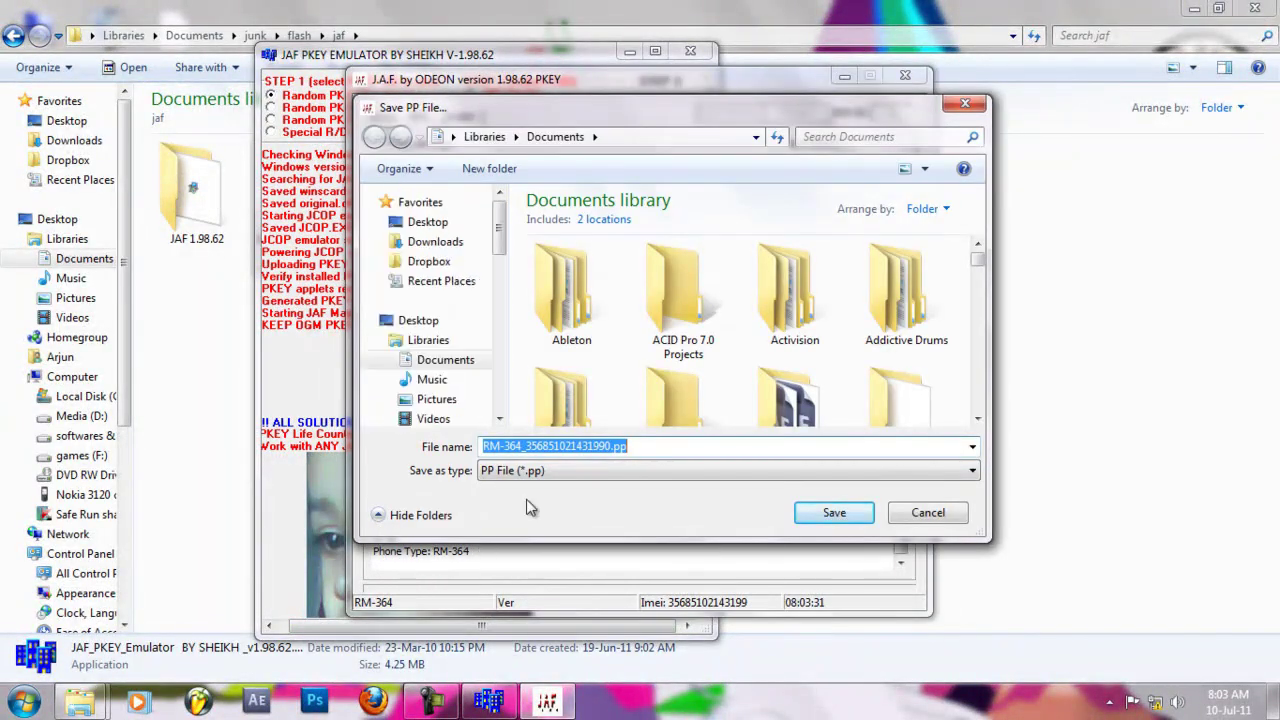
click(440, 223)
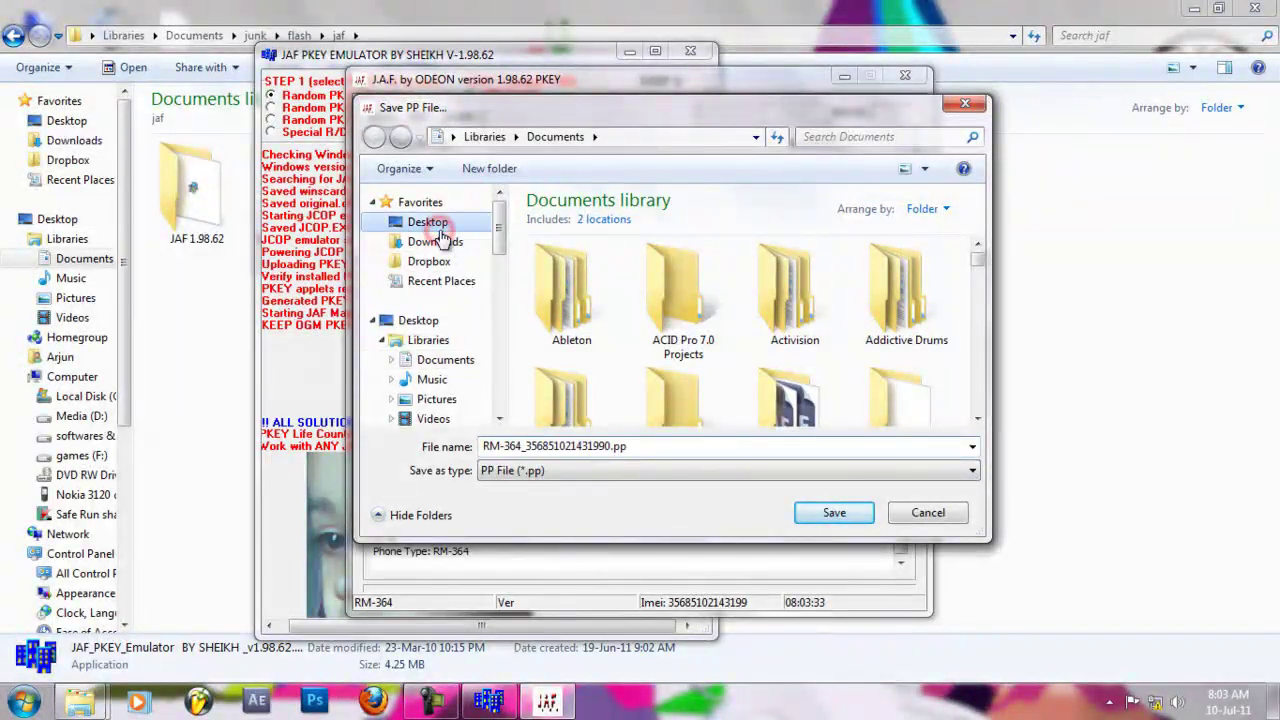
click(830, 514)
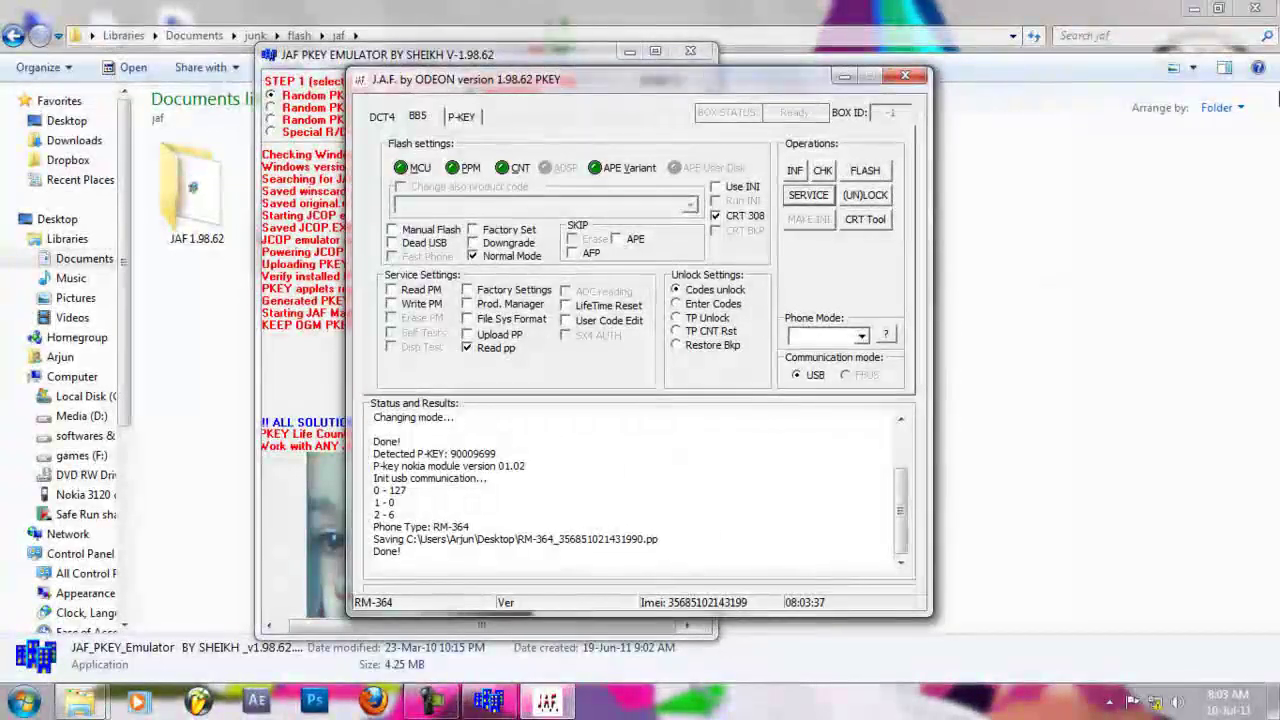
Close the jaf folder window, move the JAF window aside and open the saved PP file from the desktop in Notepad++
click(1262, 8)
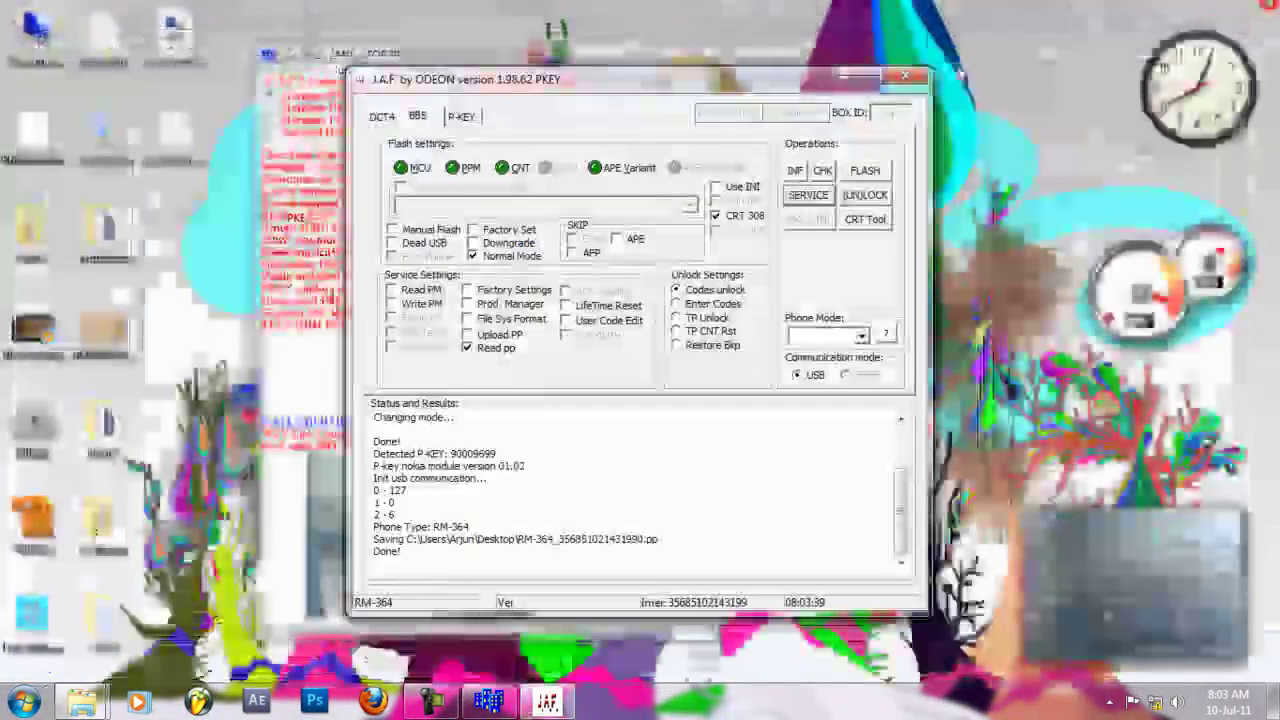
drag(675, 84, 993, 120)
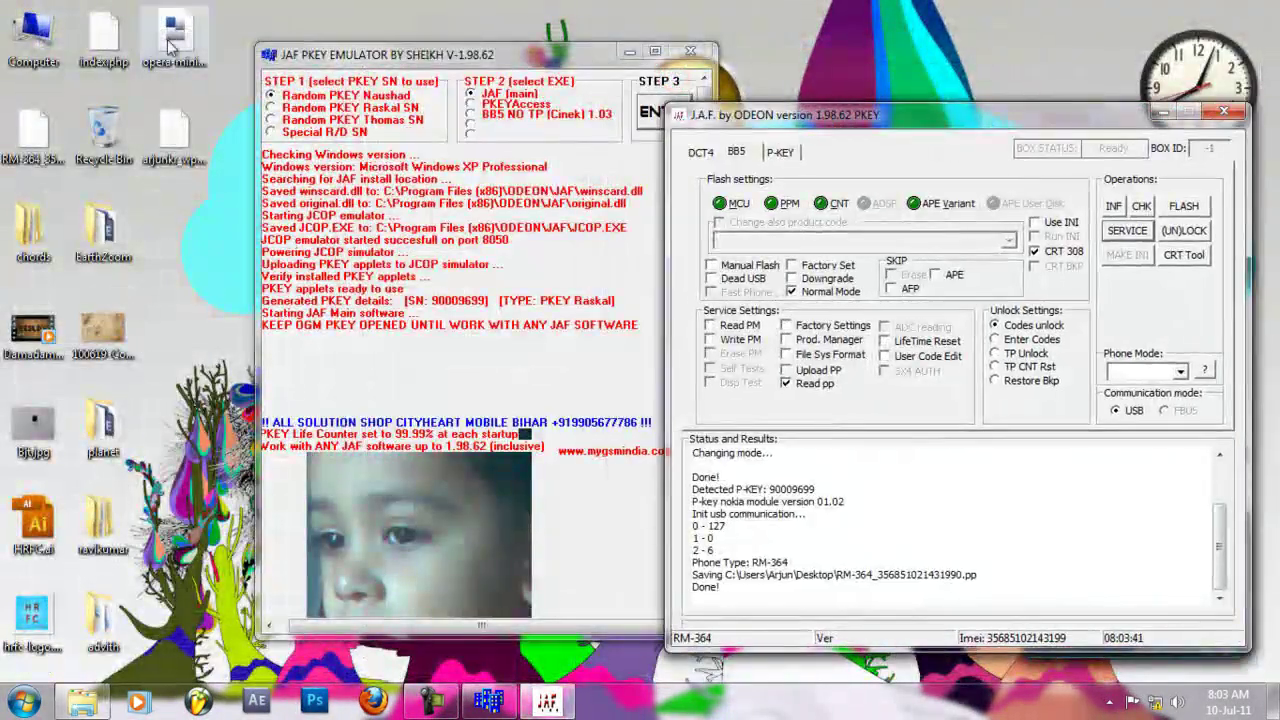
click(16, 158)
right_click(16, 158)
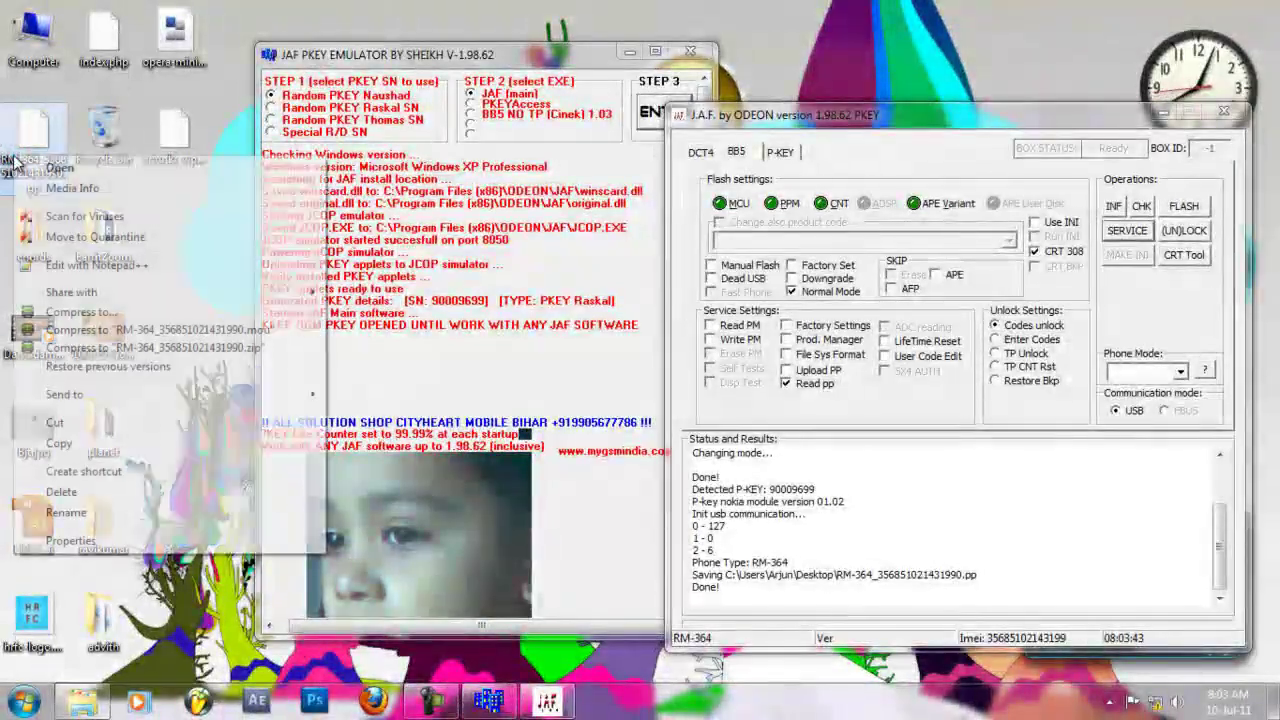
click(64, 262)
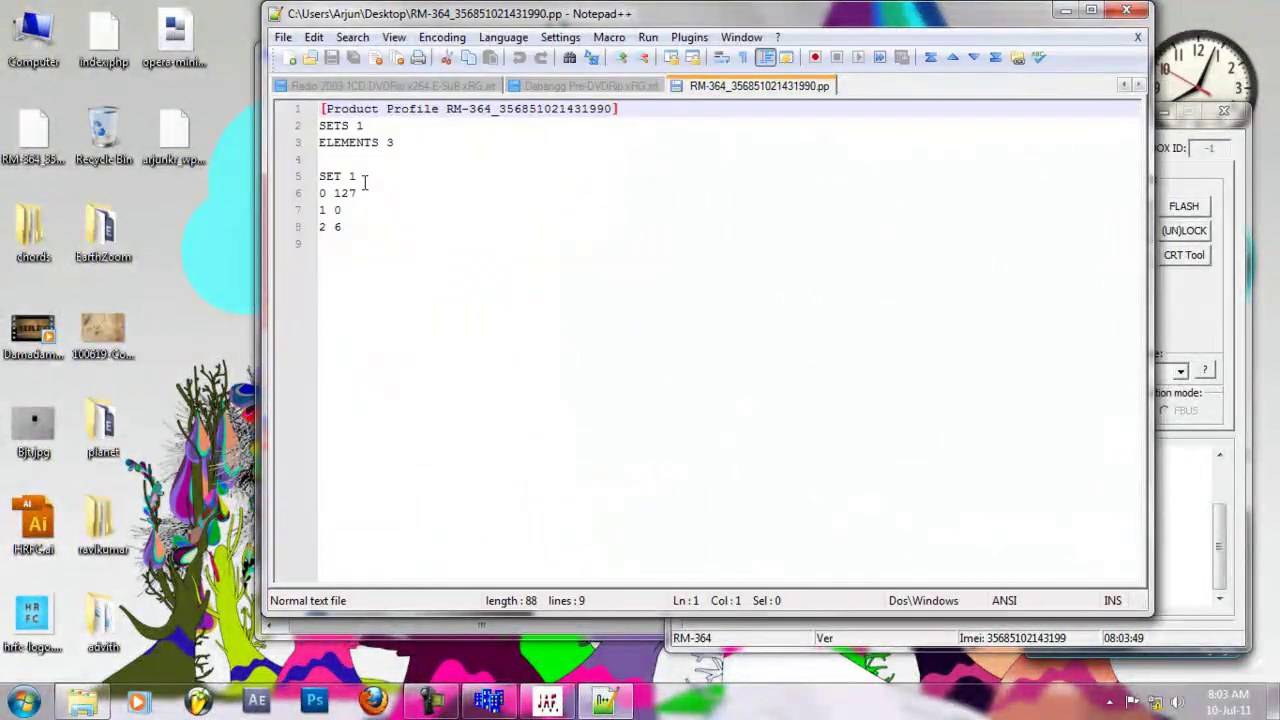
Insert the line "48 2" directly below SET 1 in the PP file, save it and close the editor
click(366, 180)
key(Return)
text(48 2)
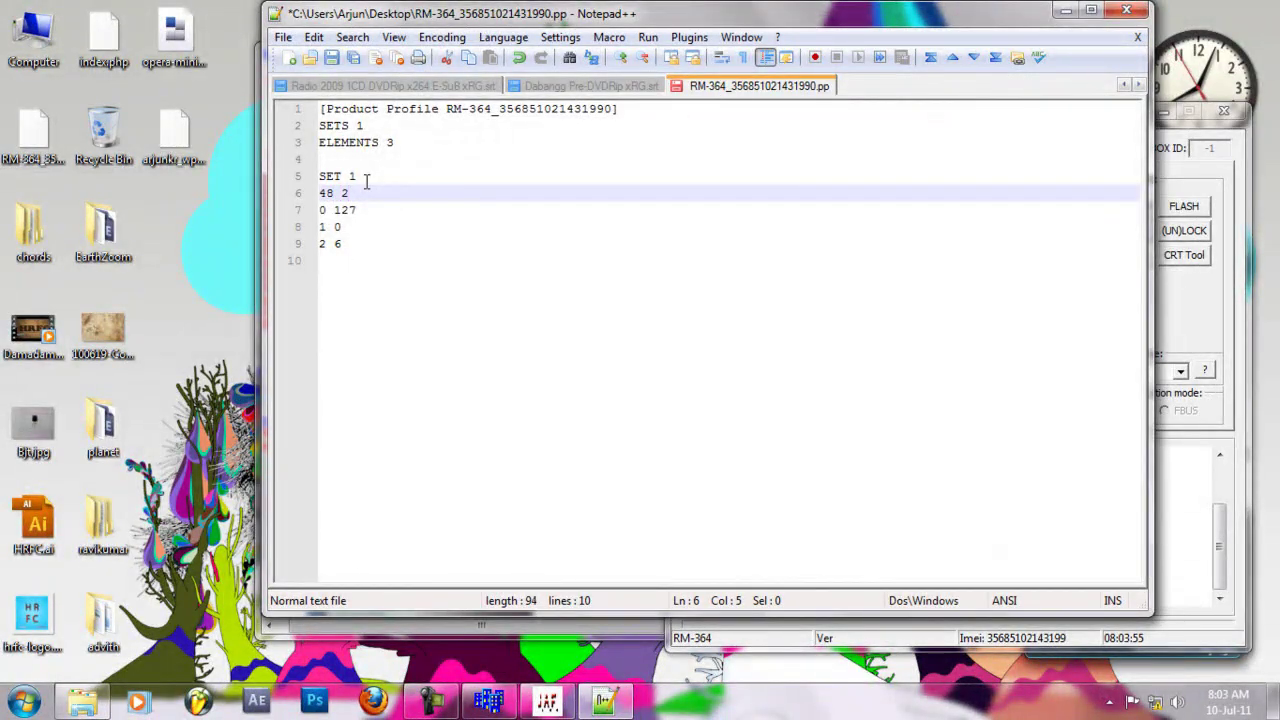
key(ctrl+s)
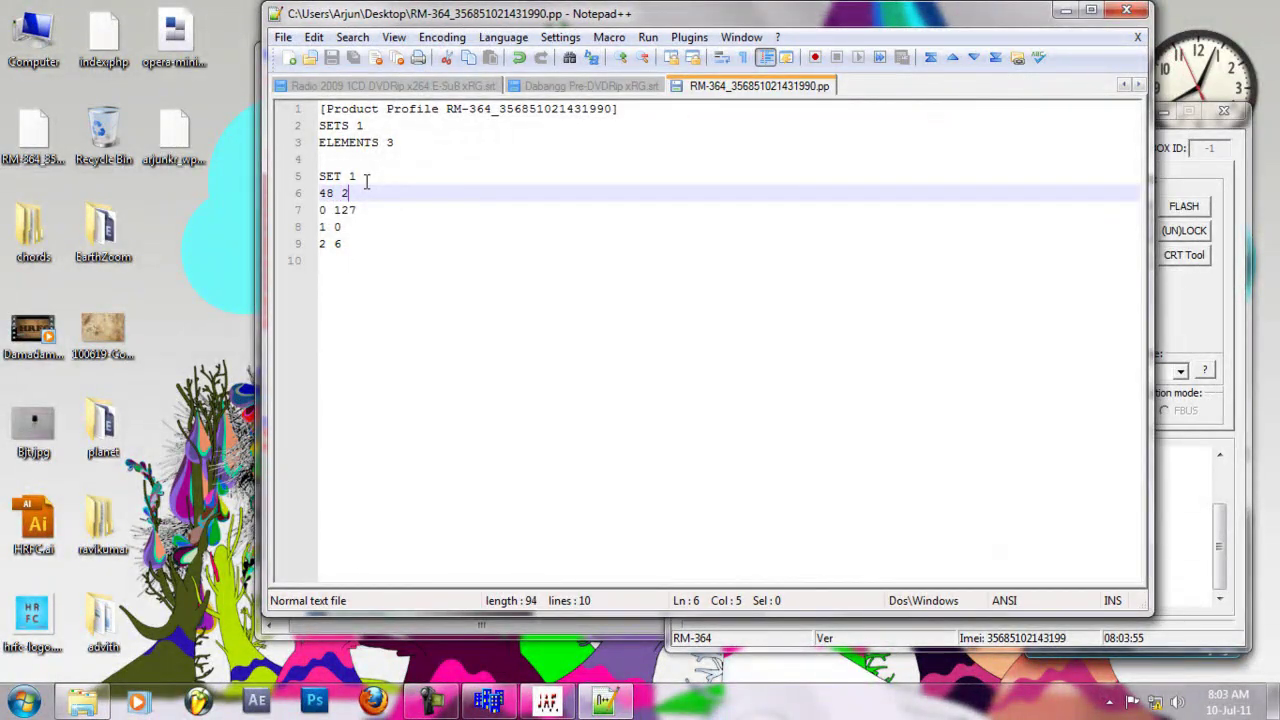
click(1126, 10)
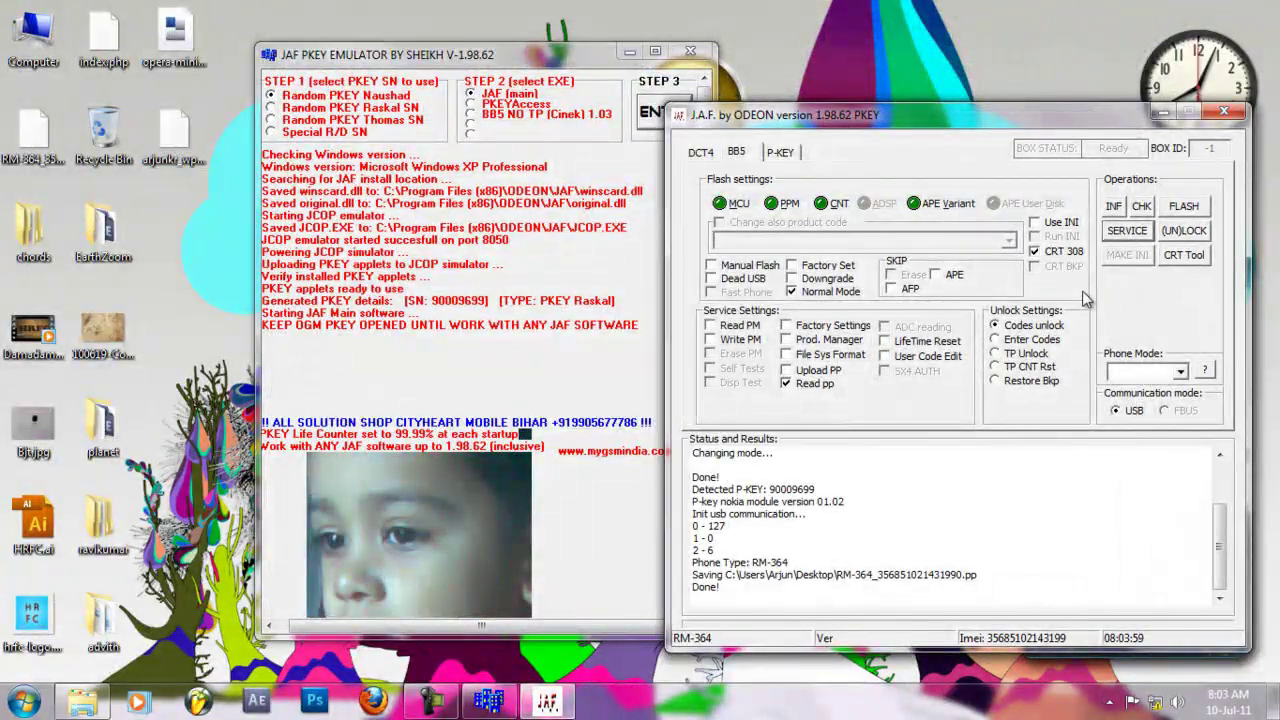
Upload the edited PP file to the phone in JAF with only Upload PP enabled, and switch the phone mode to NORMAL
click(789, 370)
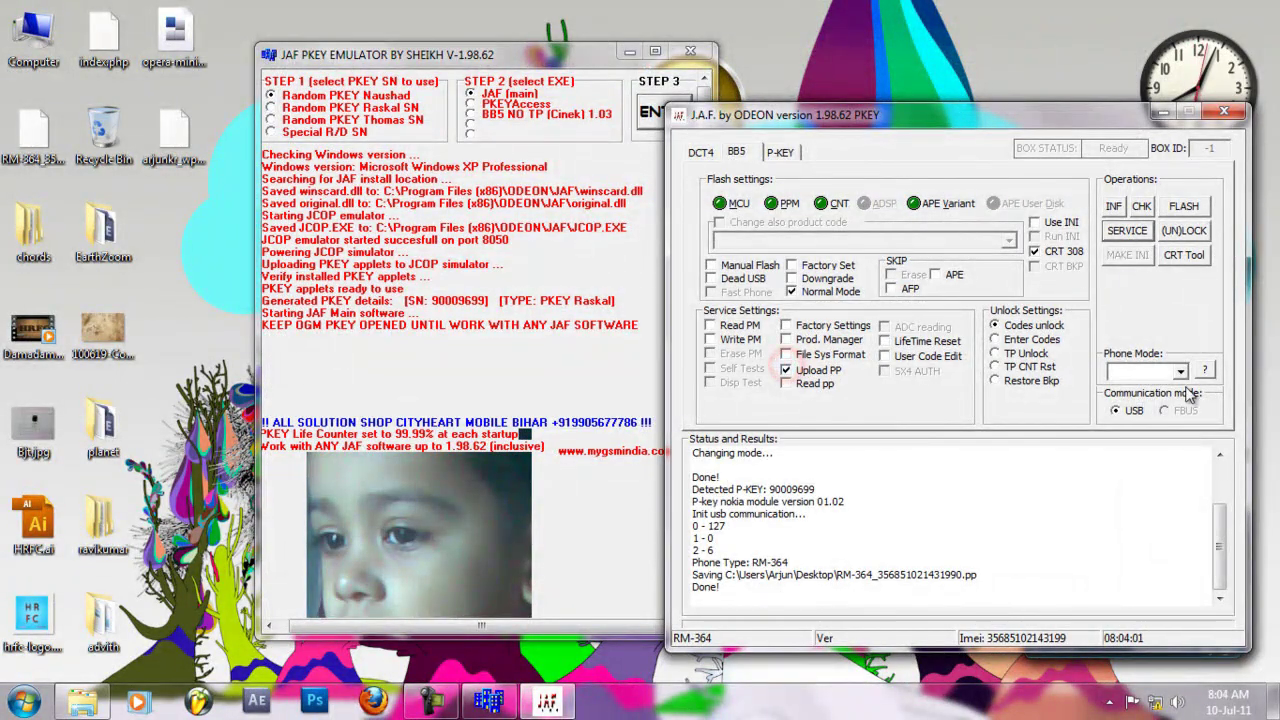
click(1127, 231)
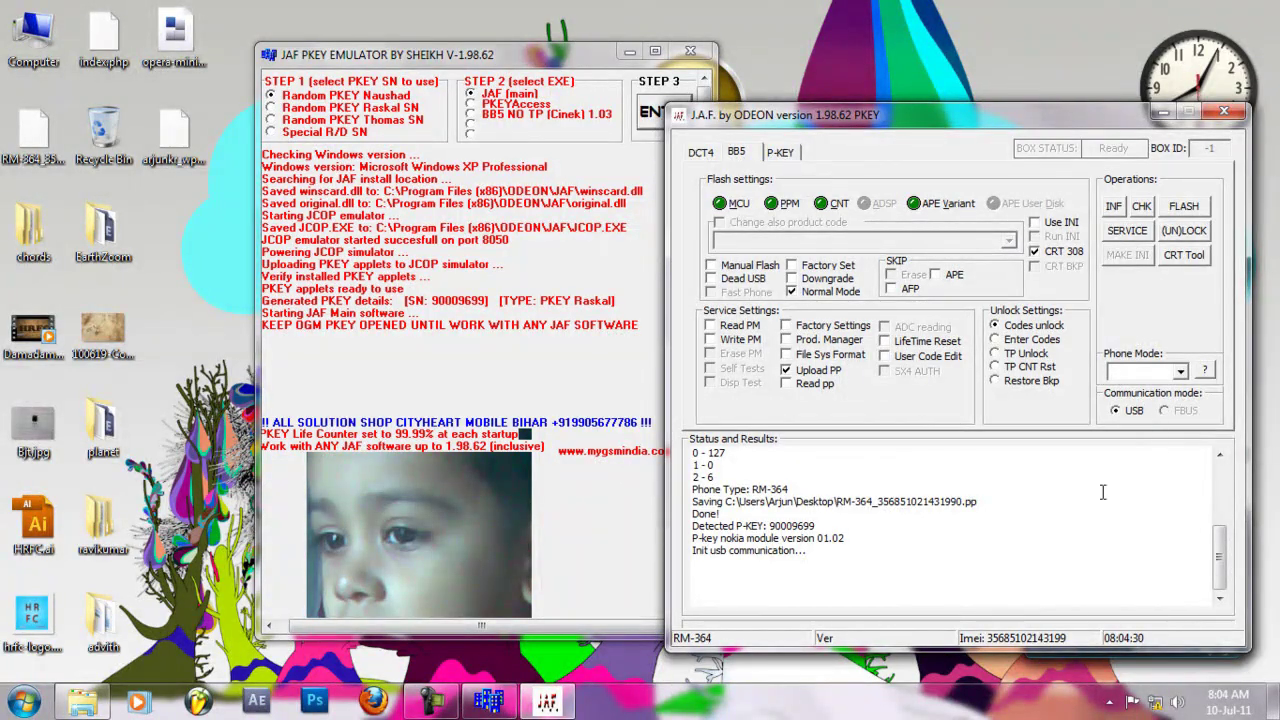
click(1127, 231)
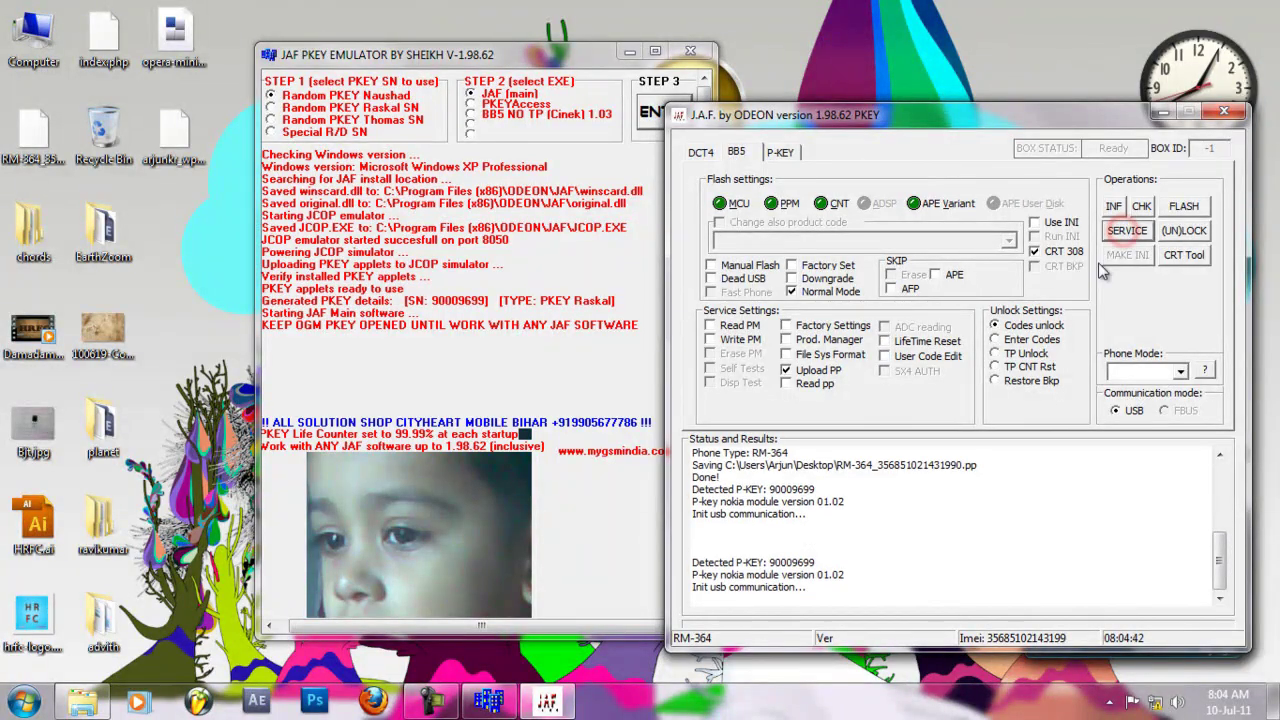
drag(925, 160, 675, 180)
drag(1010, 290, 1022, 475)
double_click(600, 500)
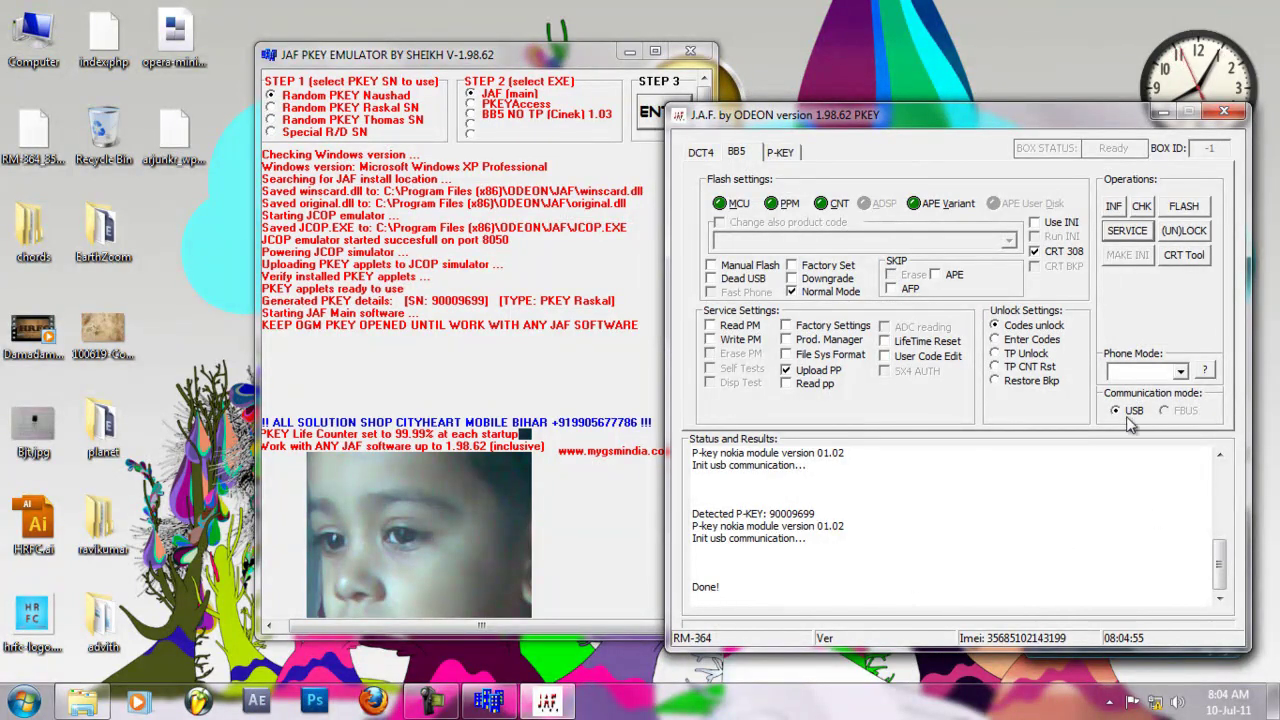
click(1184, 371)
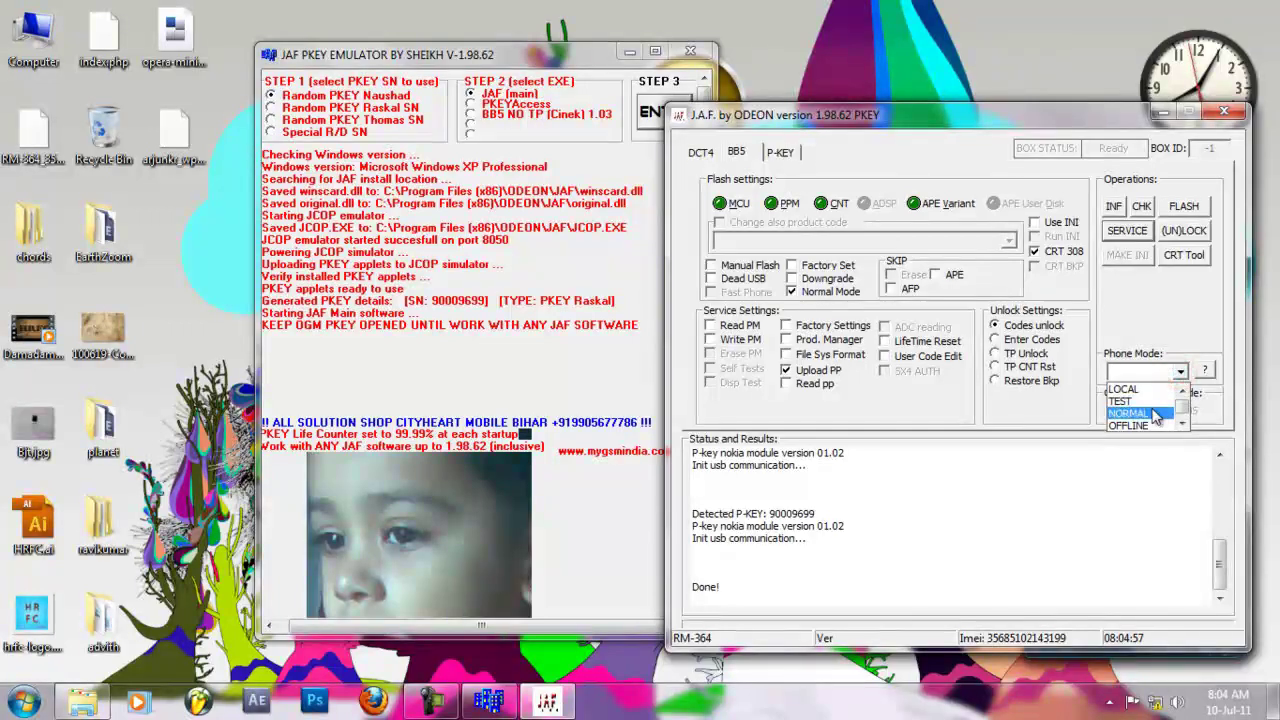
click(1153, 413)
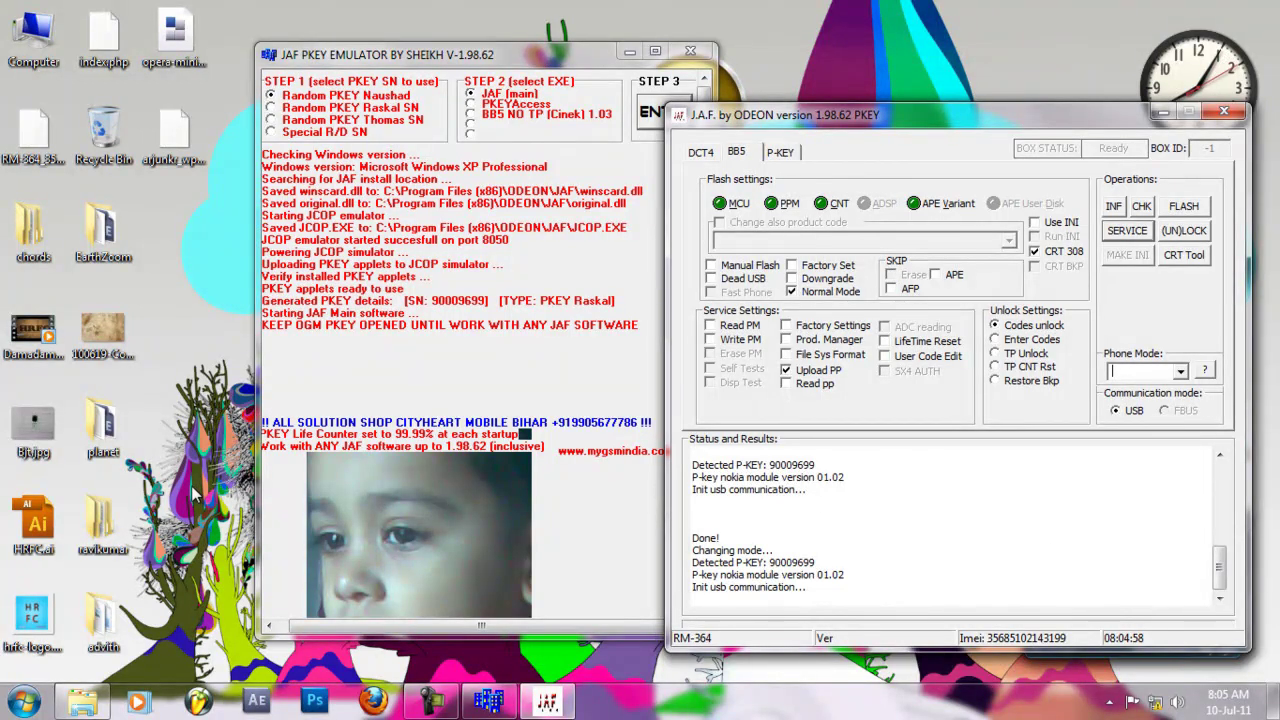
Create a new folder on the desktop and move the Opera Mini JAR file into it
click(183, 342)
right_click(183, 342)
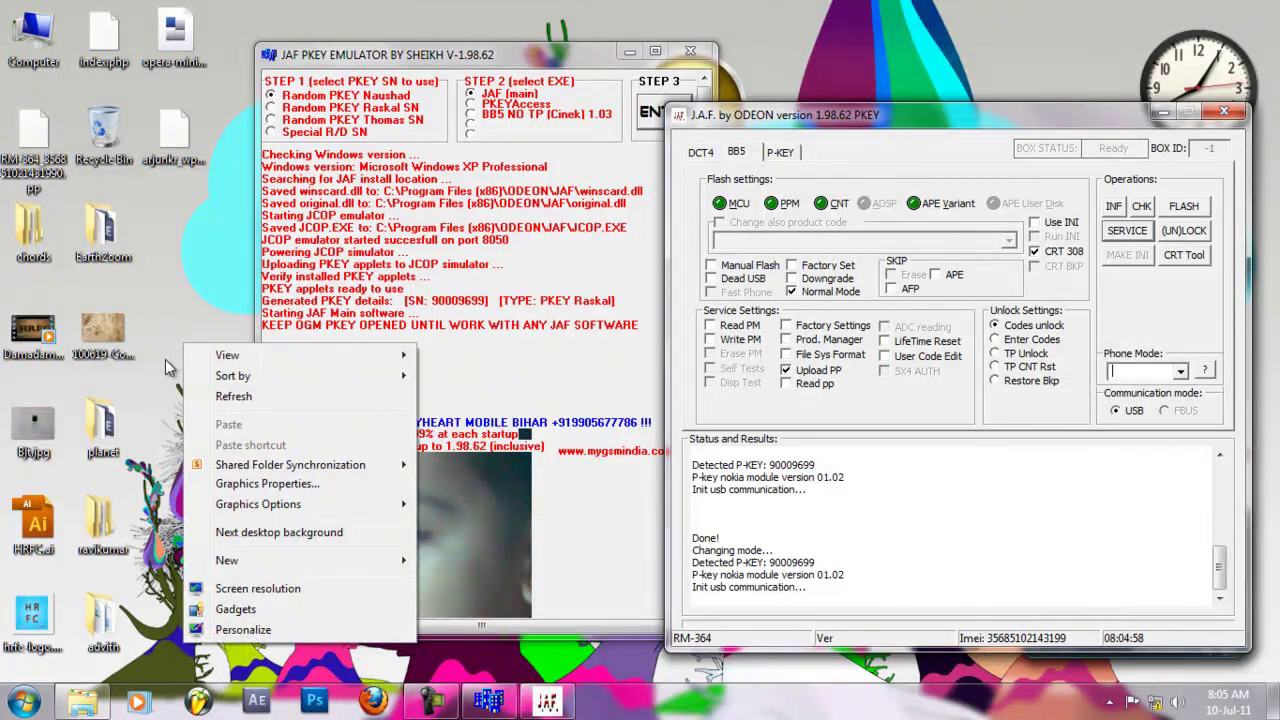
mouse_move(245, 565)
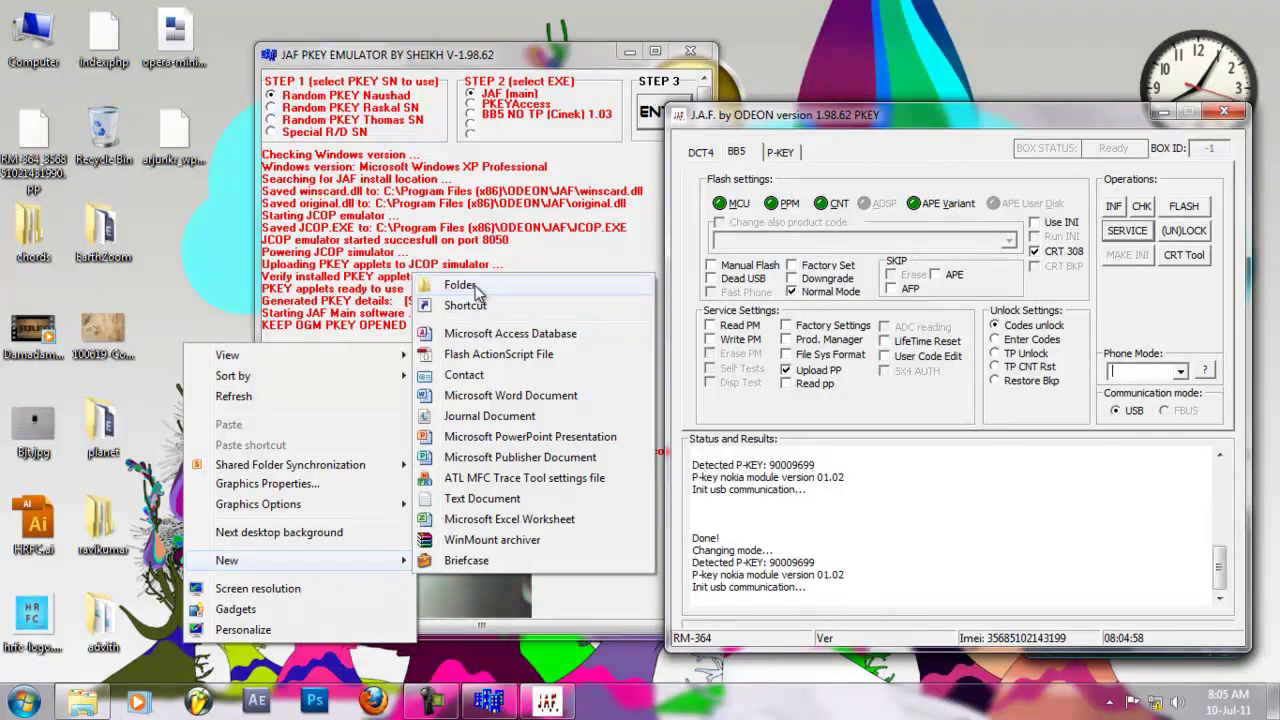
click(476, 289)
click(183, 326)
drag(175, 35, 183, 236)
click(170, 152)
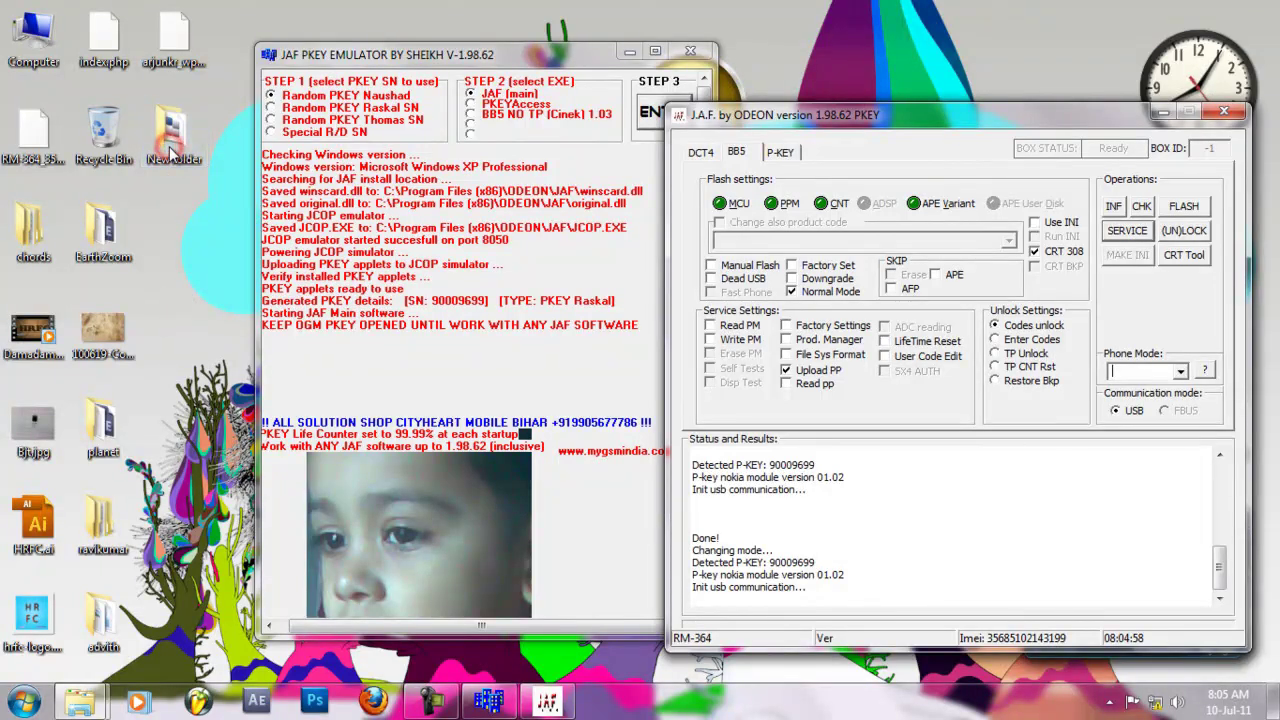
Extract the Opera Mini JAR in the new folder to a subfolder named opera-mini-6.1.25378-advanced-en-in
double_click(170, 152)
click(190, 185)
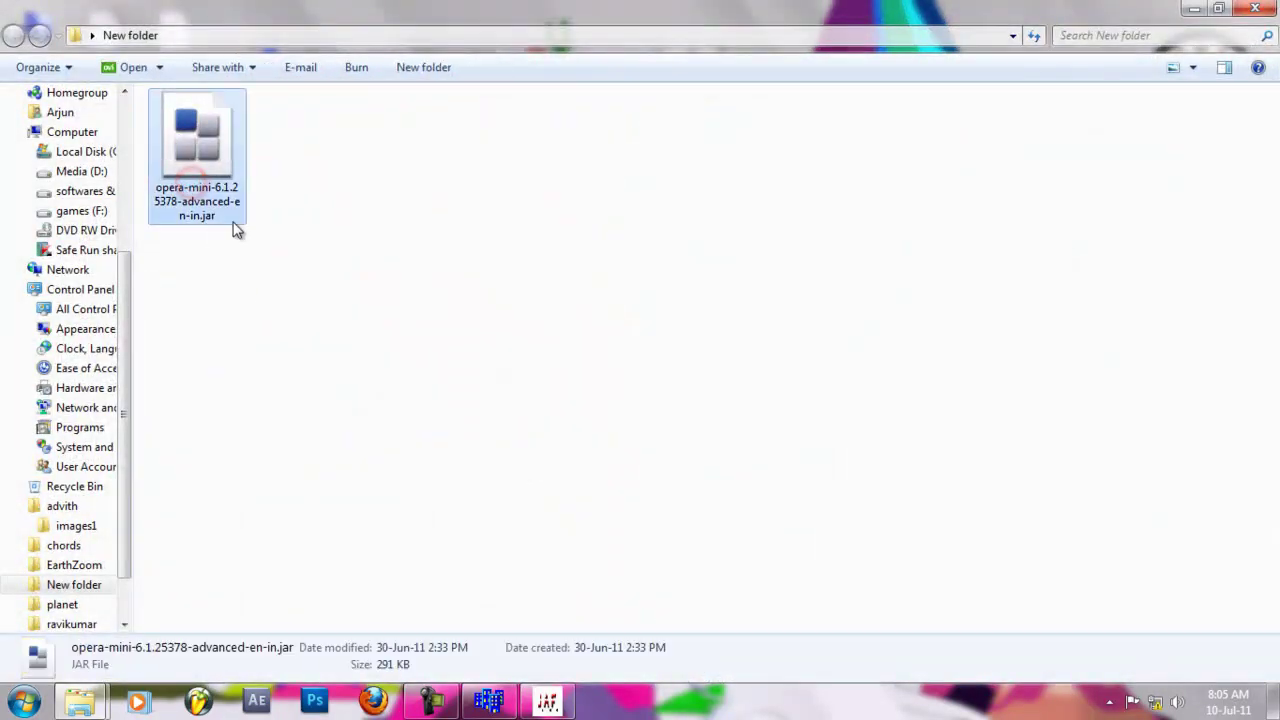
right_click(221, 177)
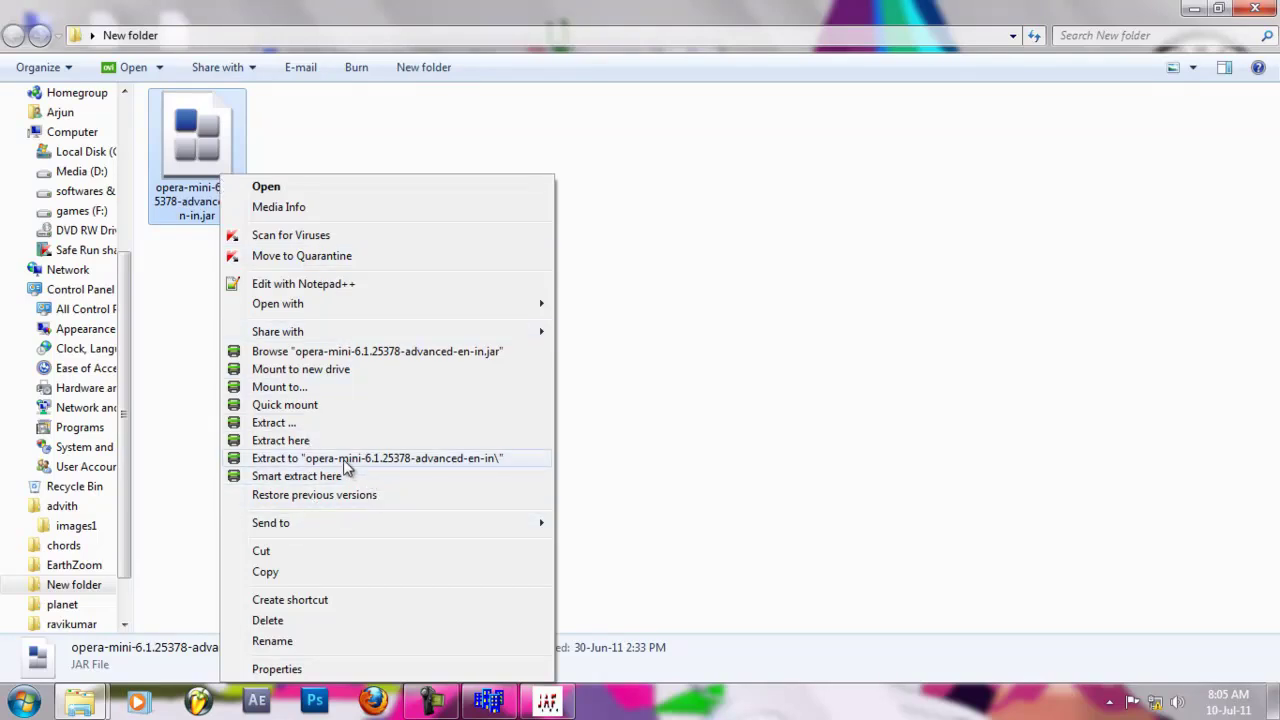
click(343, 459)
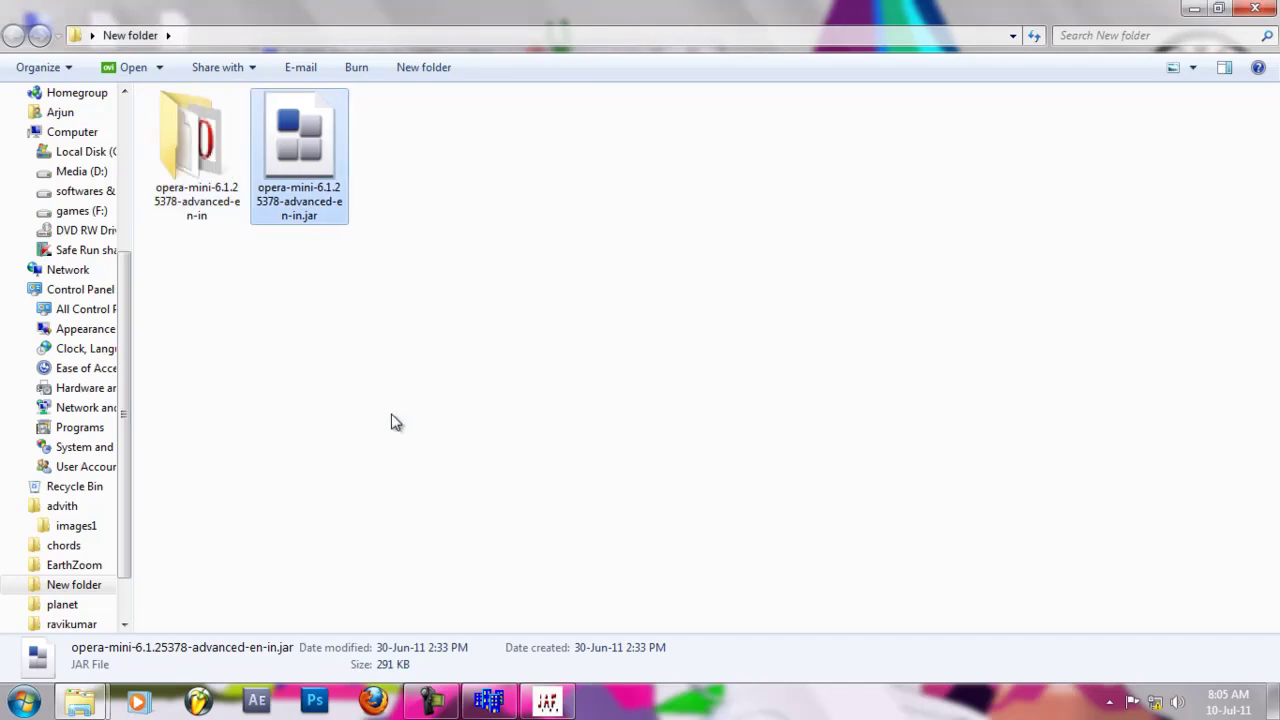
Open MANIFEST.MF from the extracted META-INF folder in Notepad++, examine the Nokia-MIDlet-No-Exit line and close the editor
click(336, 416)
double_click(216, 210)
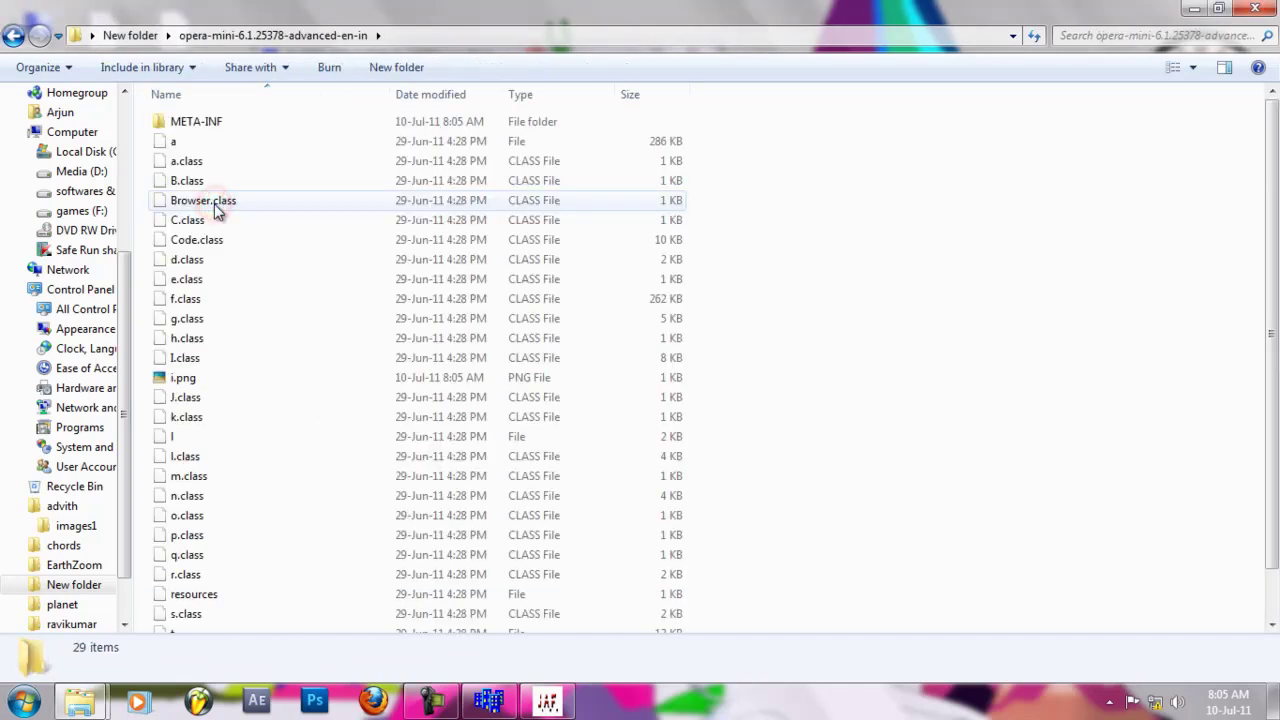
double_click(204, 130)
right_click(222, 128)
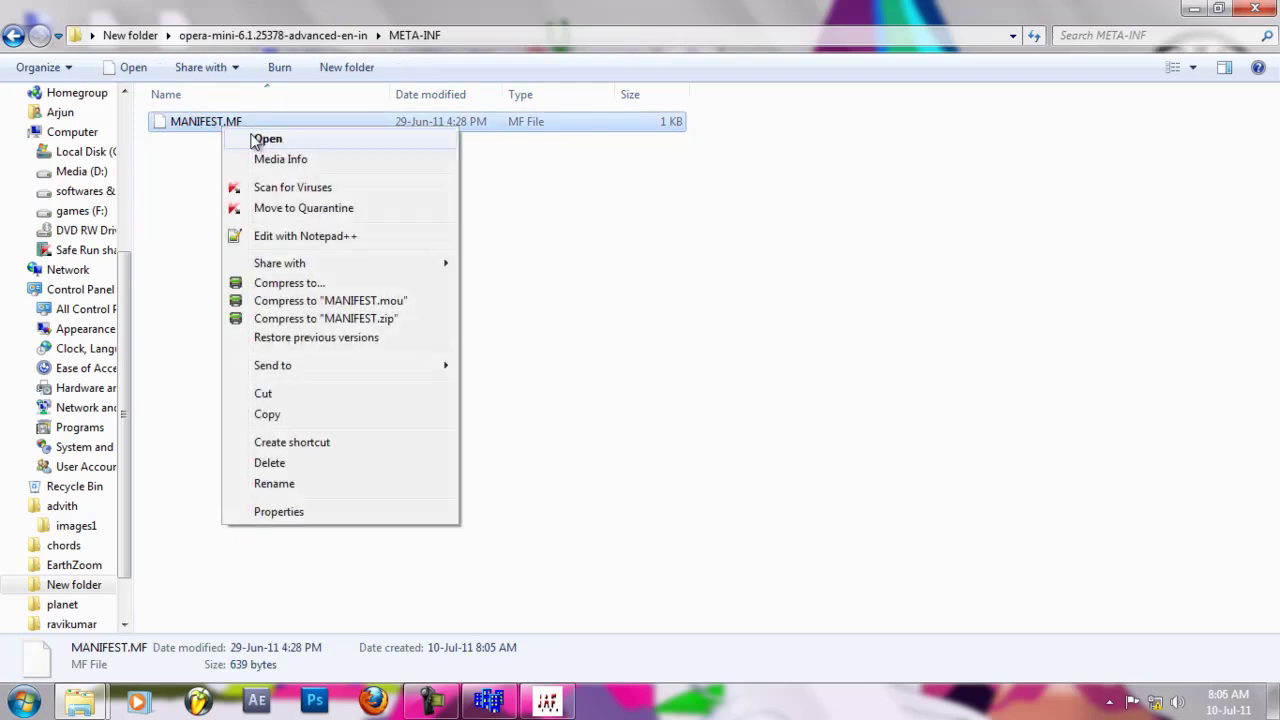
click(288, 237)
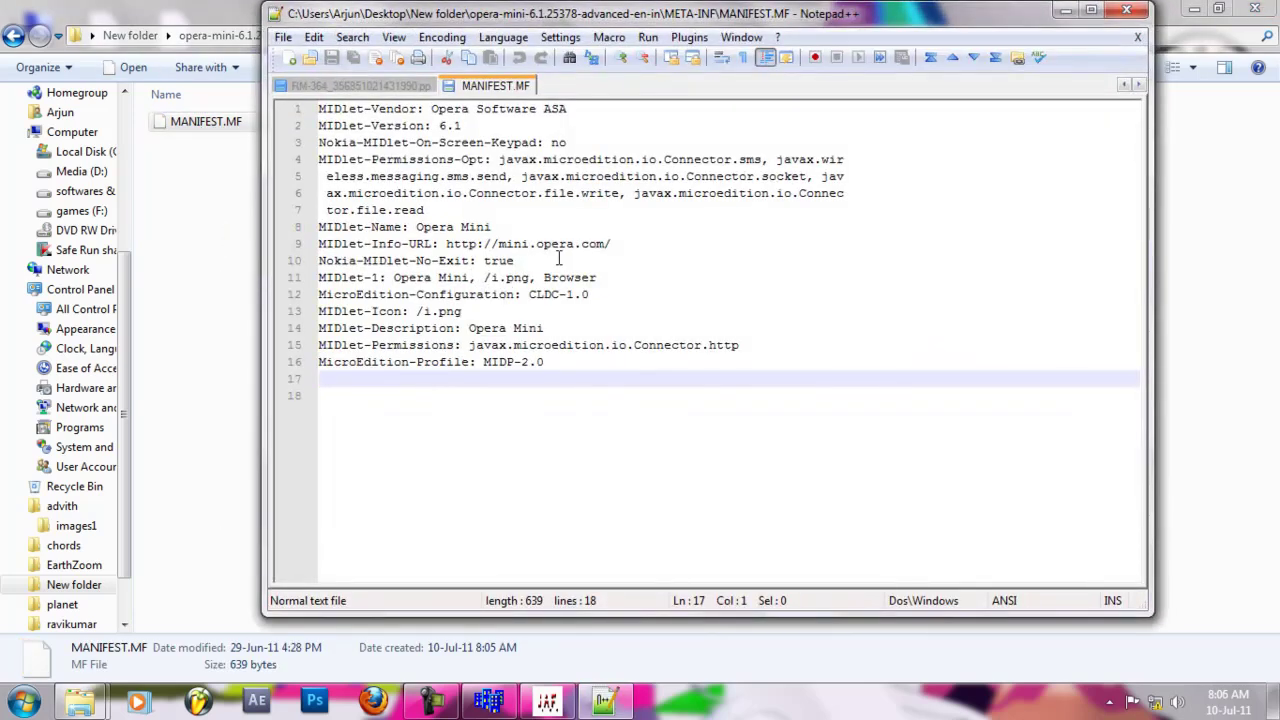
drag(541, 260, 285, 260)
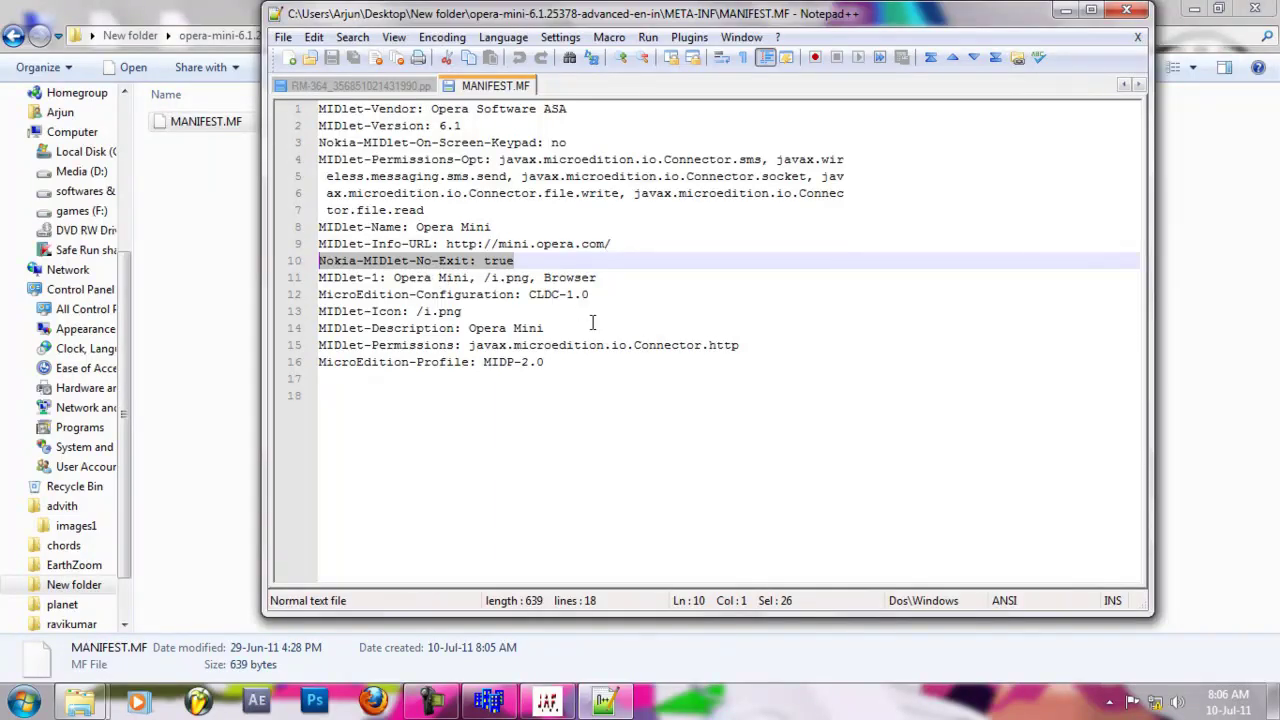
click(703, 424)
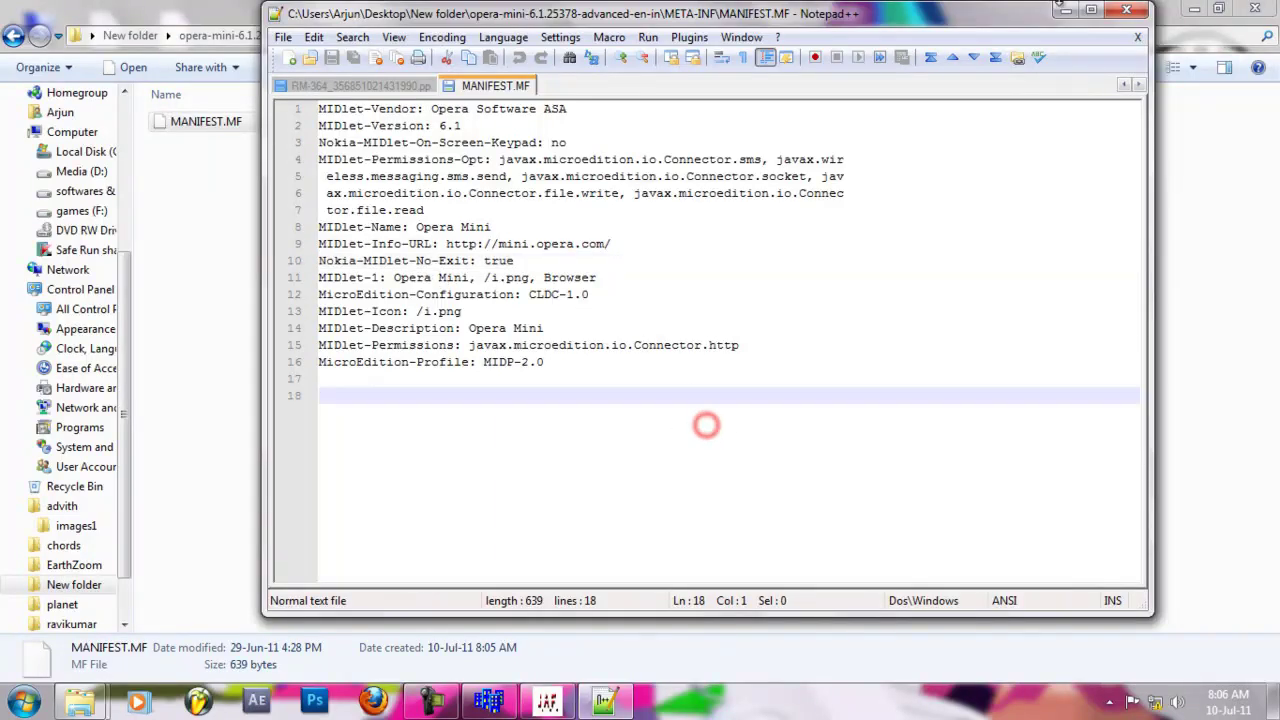
click(1127, 11)
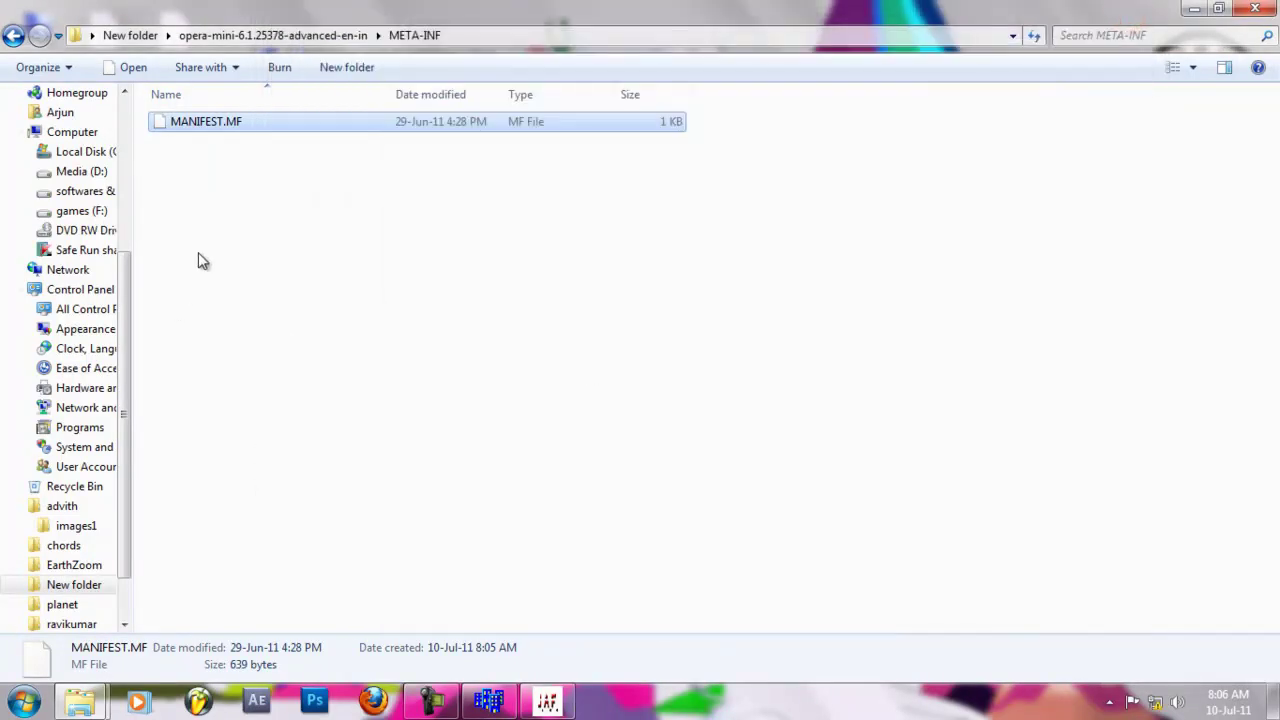
Compress all files in the extracted opera-mini folder, including META-INF, into a ZIP-format archive named opera-mini-6.1.25378-advanced-en-in.jar
click(13, 36)
click(371, 284)
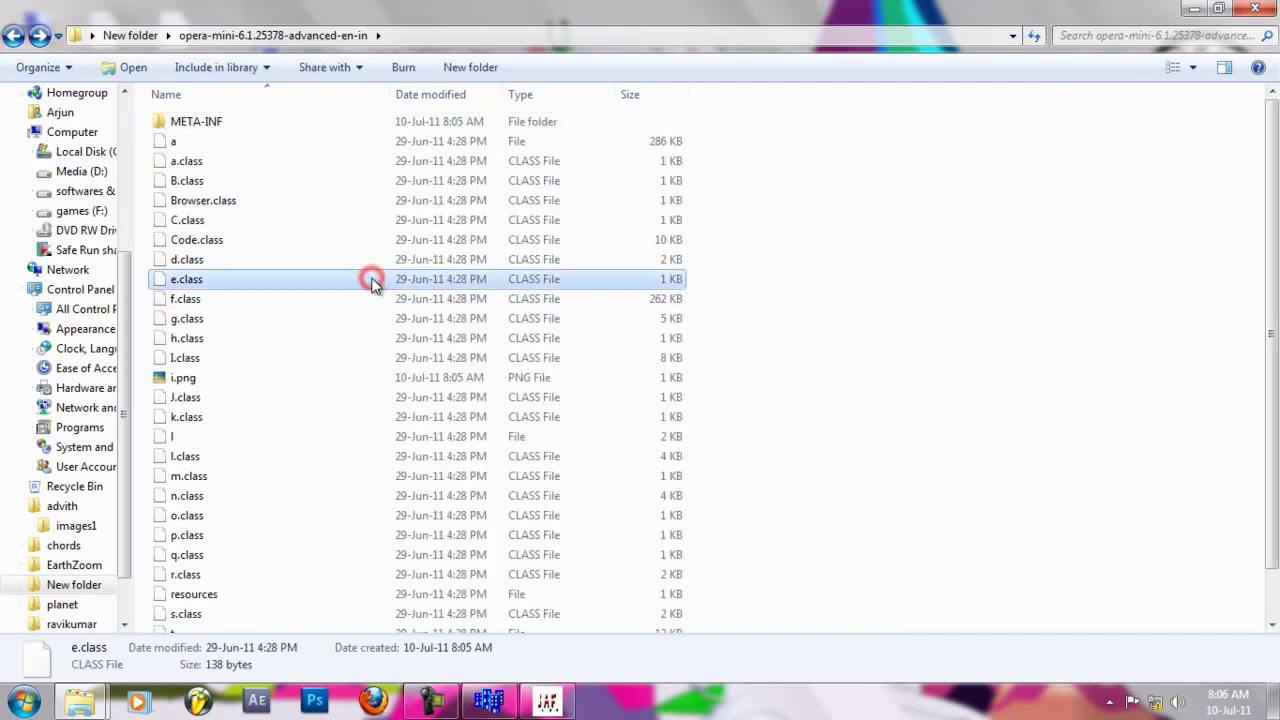
key(ctrl+a)
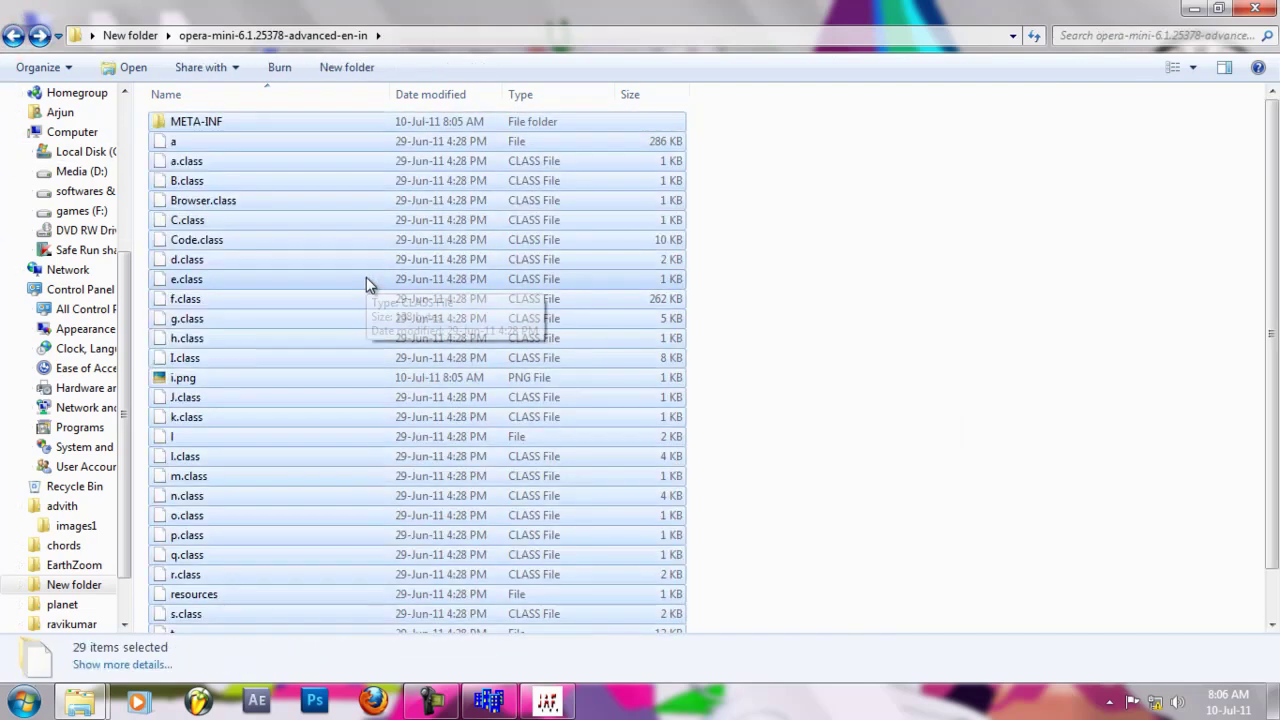
right_click(366, 277)
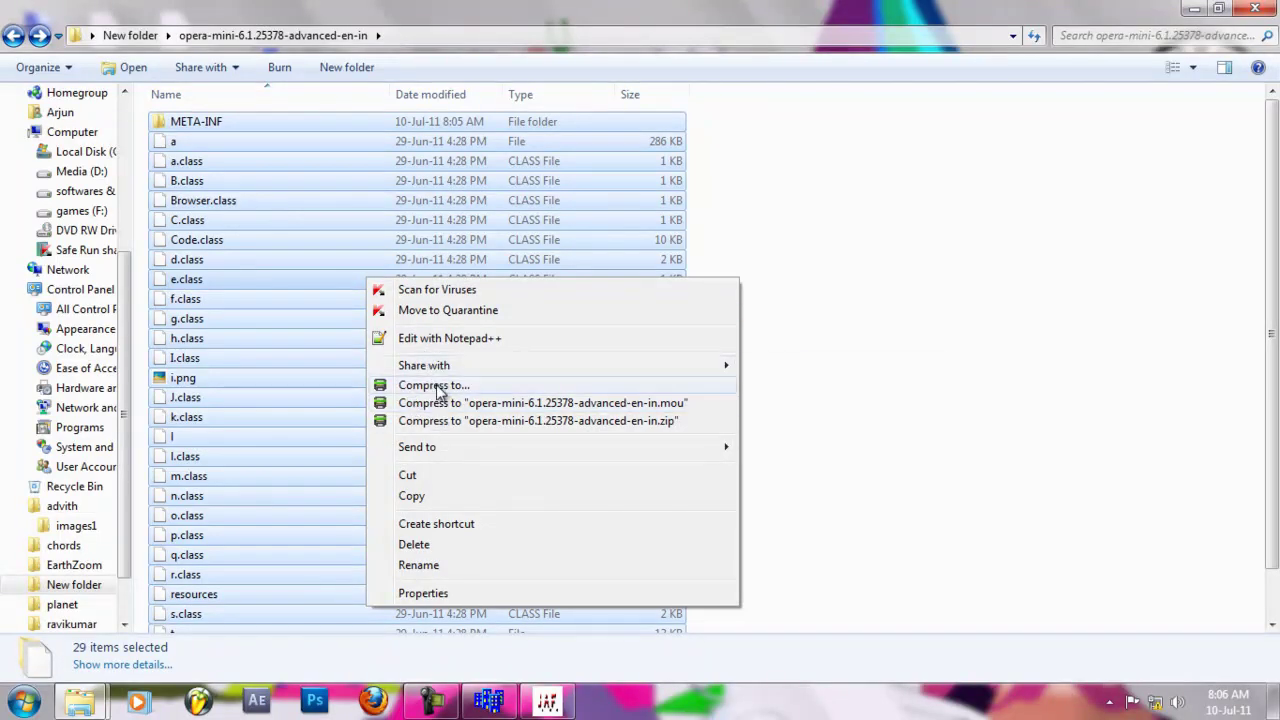
click(437, 388)
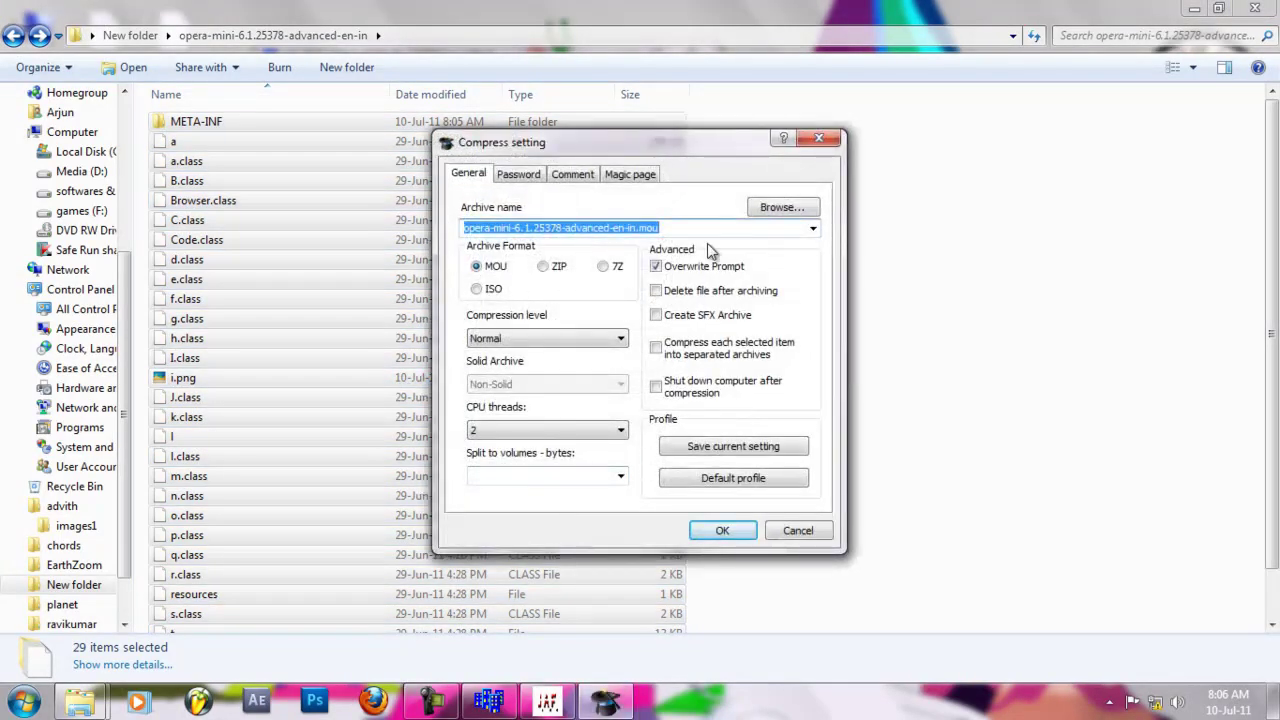
click(545, 267)
click(655, 229)
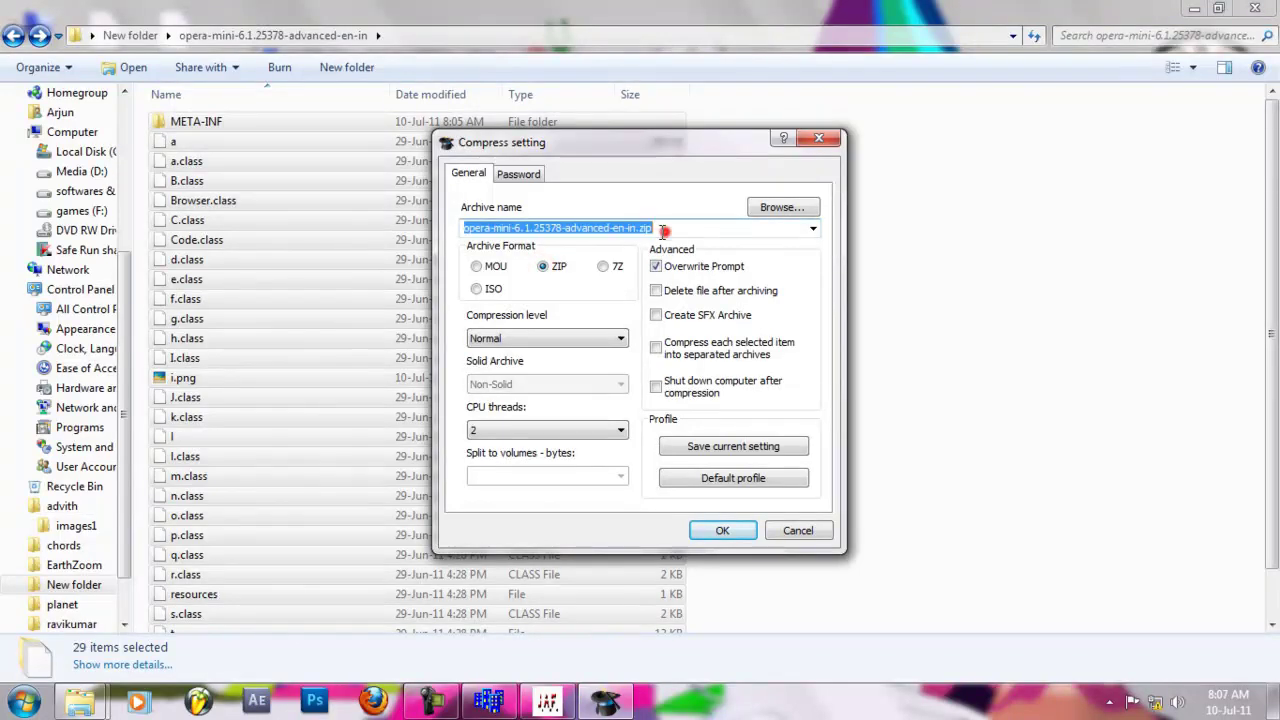
drag(652, 229, 640, 229)
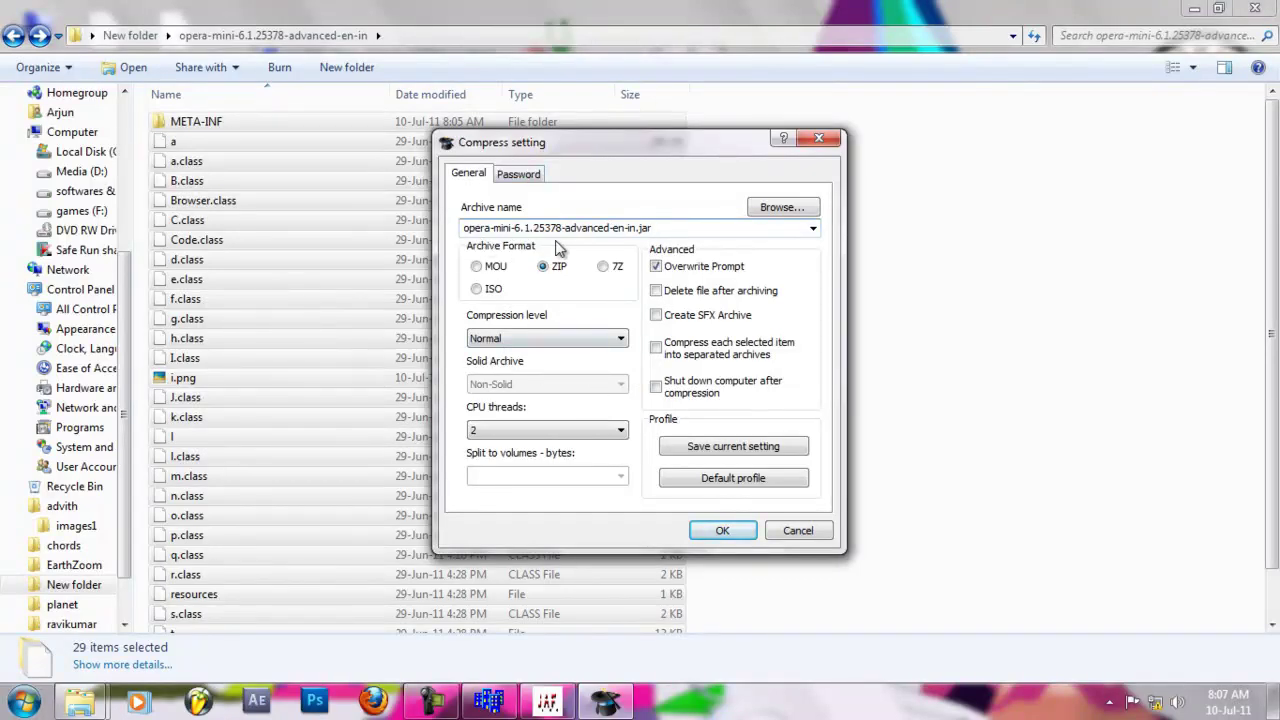
click(737, 528)
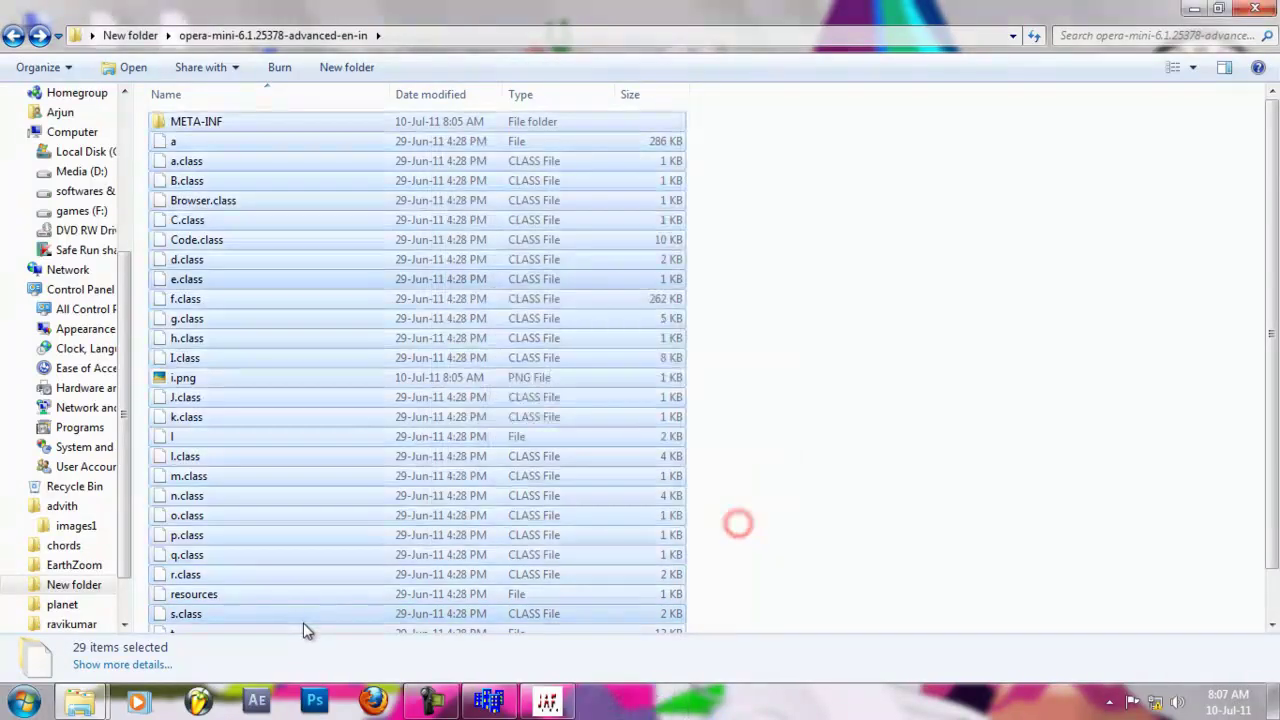
Select the new Opera Mini archive and decline both the Windows and Kaspersky scans of the connected ROCK REBORN (H:) drive
click(875, 417)
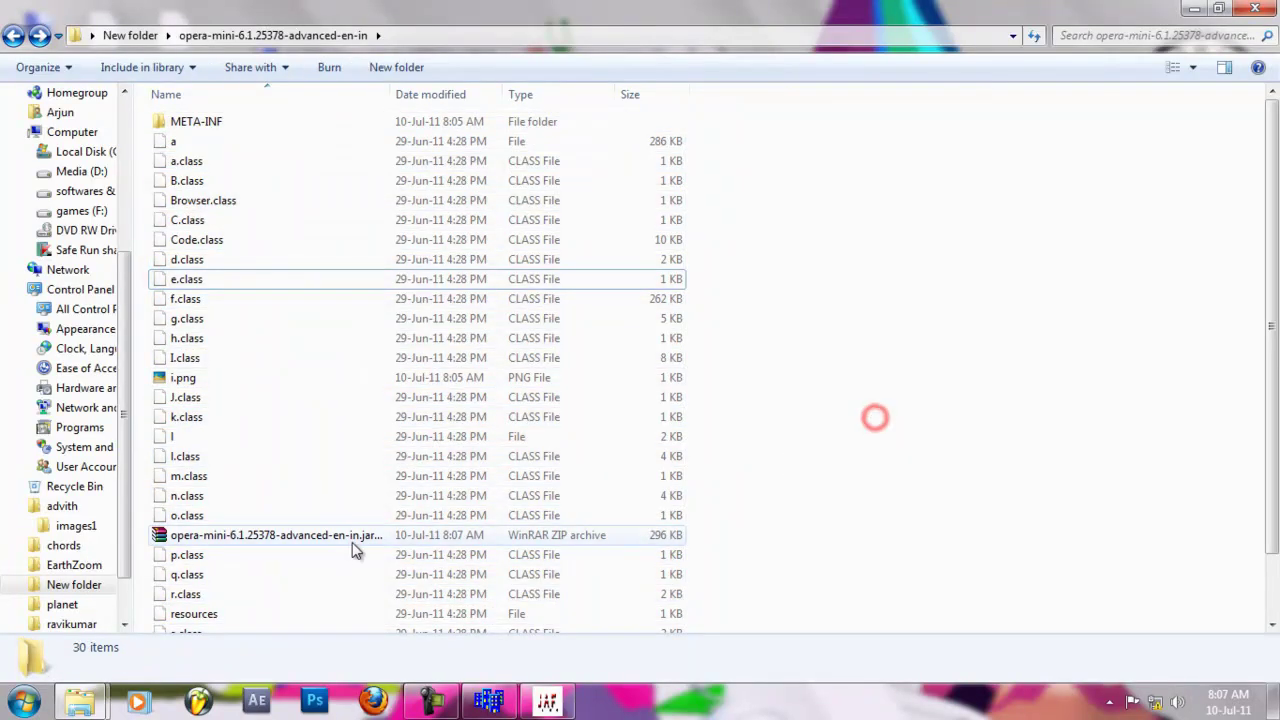
click(352, 542)
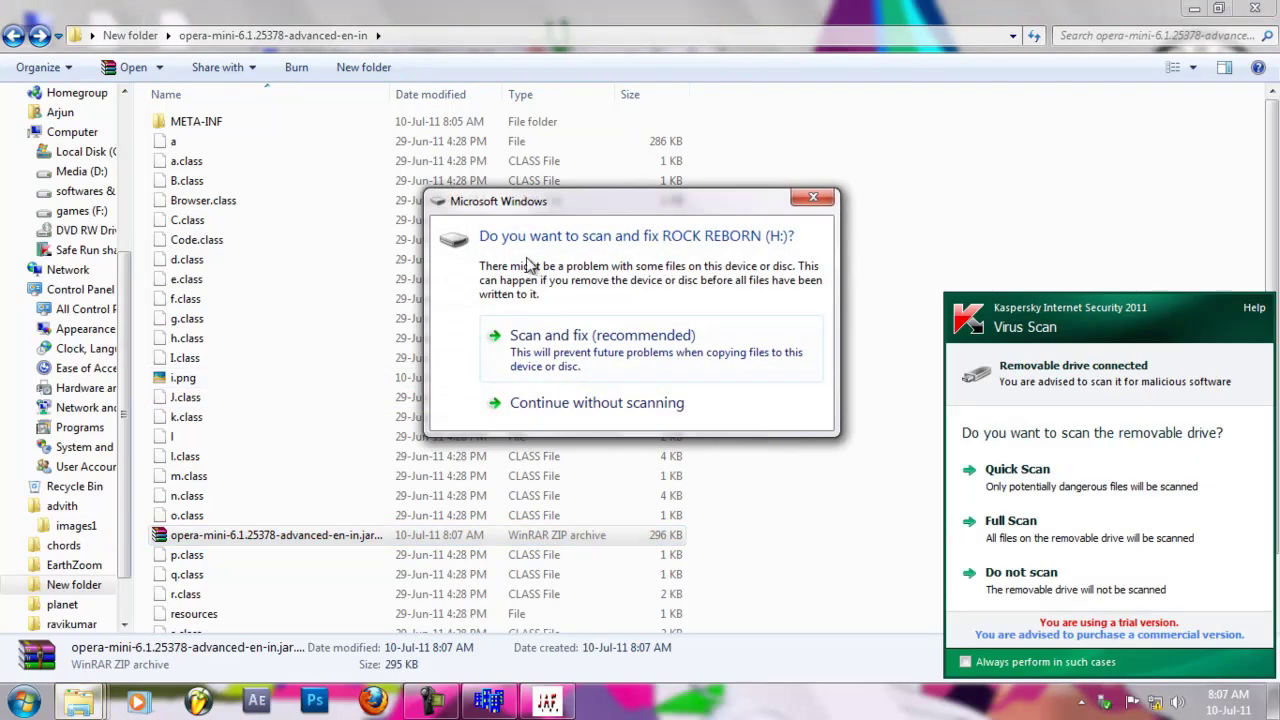
click(571, 405)
click(1035, 588)
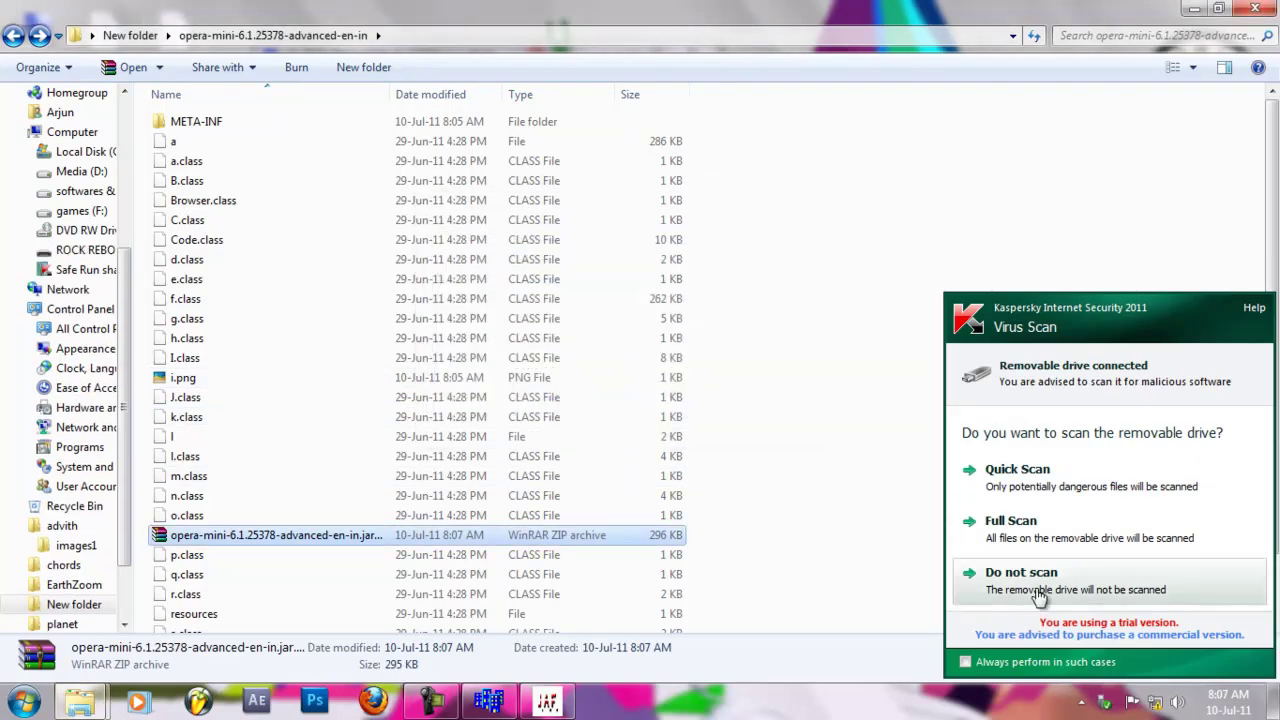
View the Send to destinations available for the new Opera Mini archive and dismiss them without sending the file
right_click(302, 538)
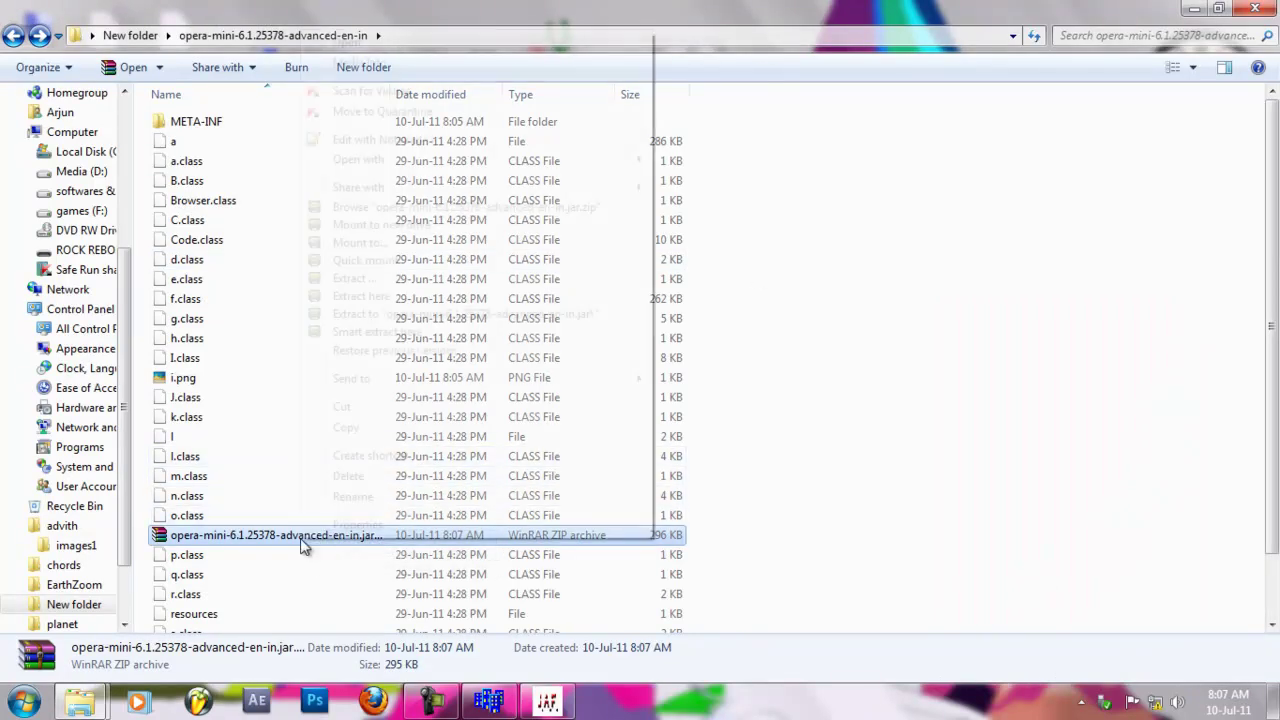
mouse_move(380, 377)
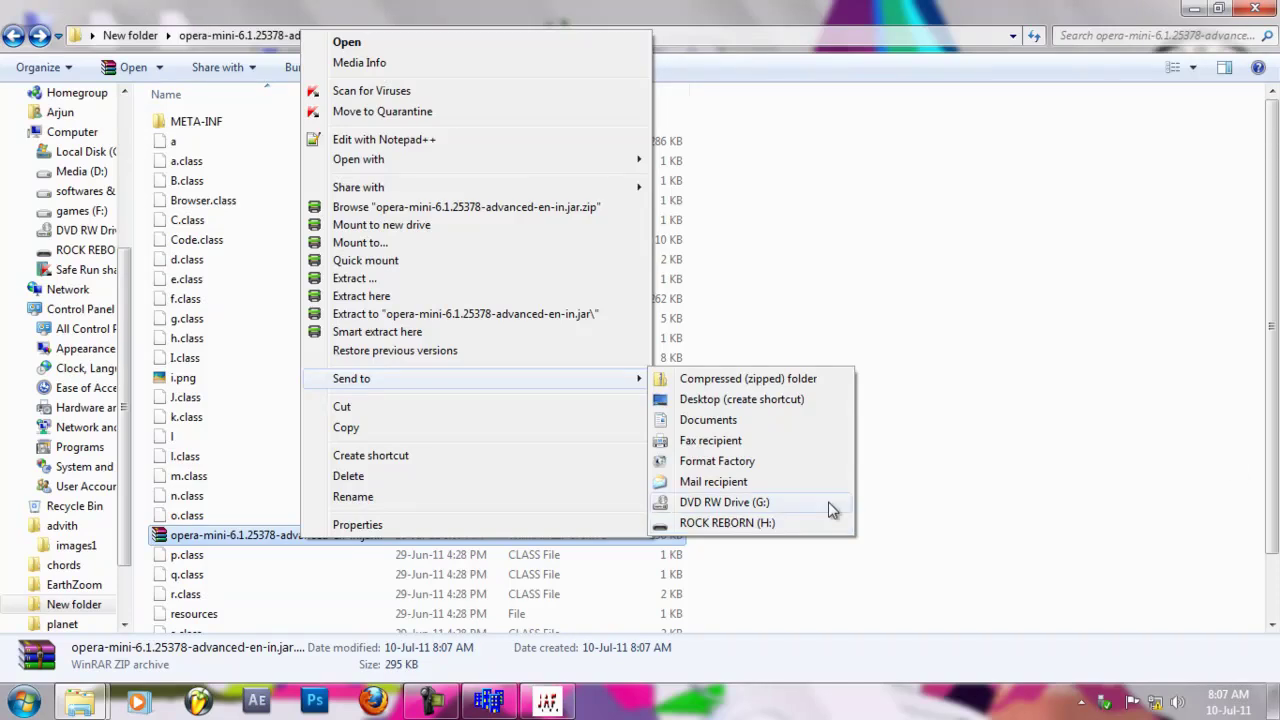
click(1216, 566)
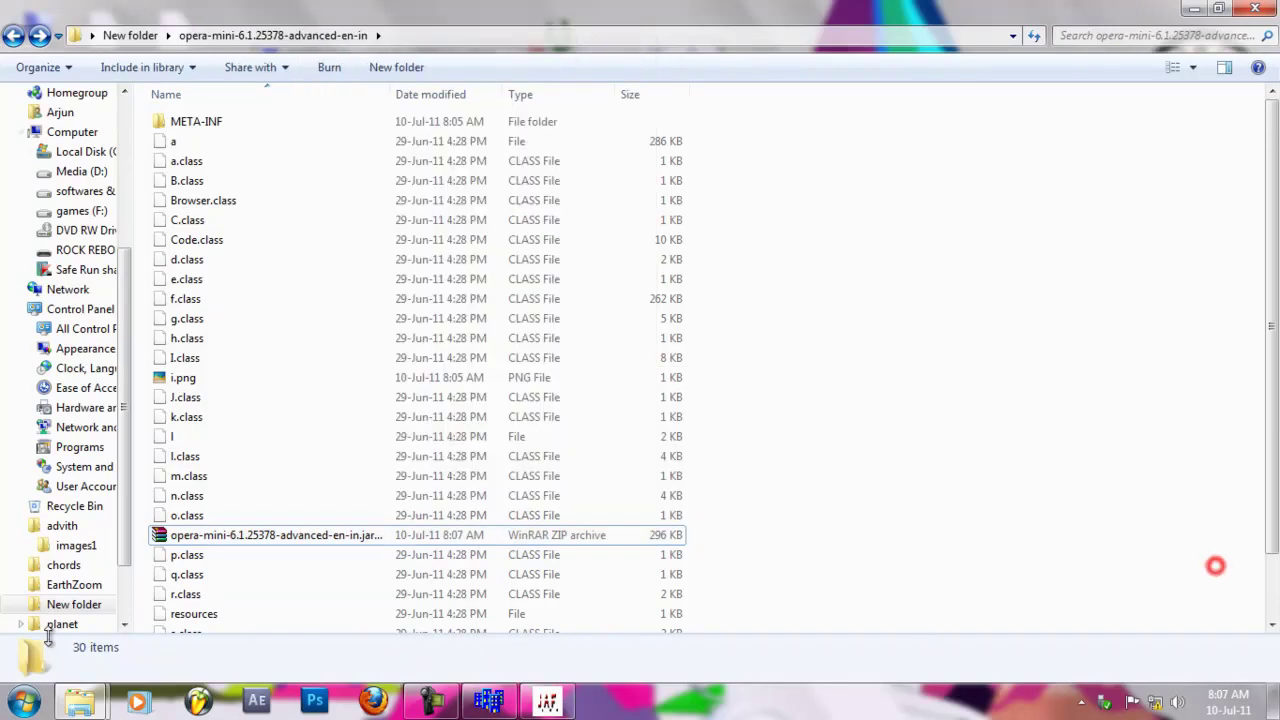
Close the extracted folder's window and move the JAF PKEY Emulator window clear of the J.A.F. window
click(1260, 8)
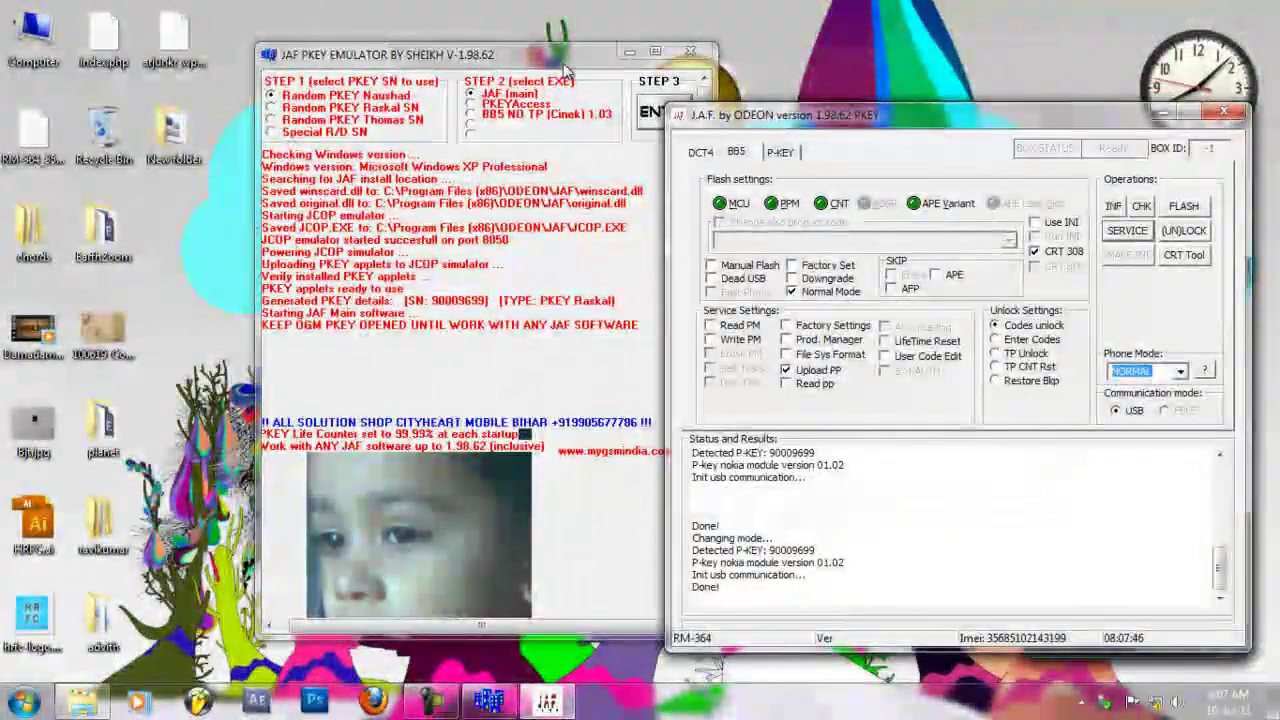
drag(560, 54, 375, 71)
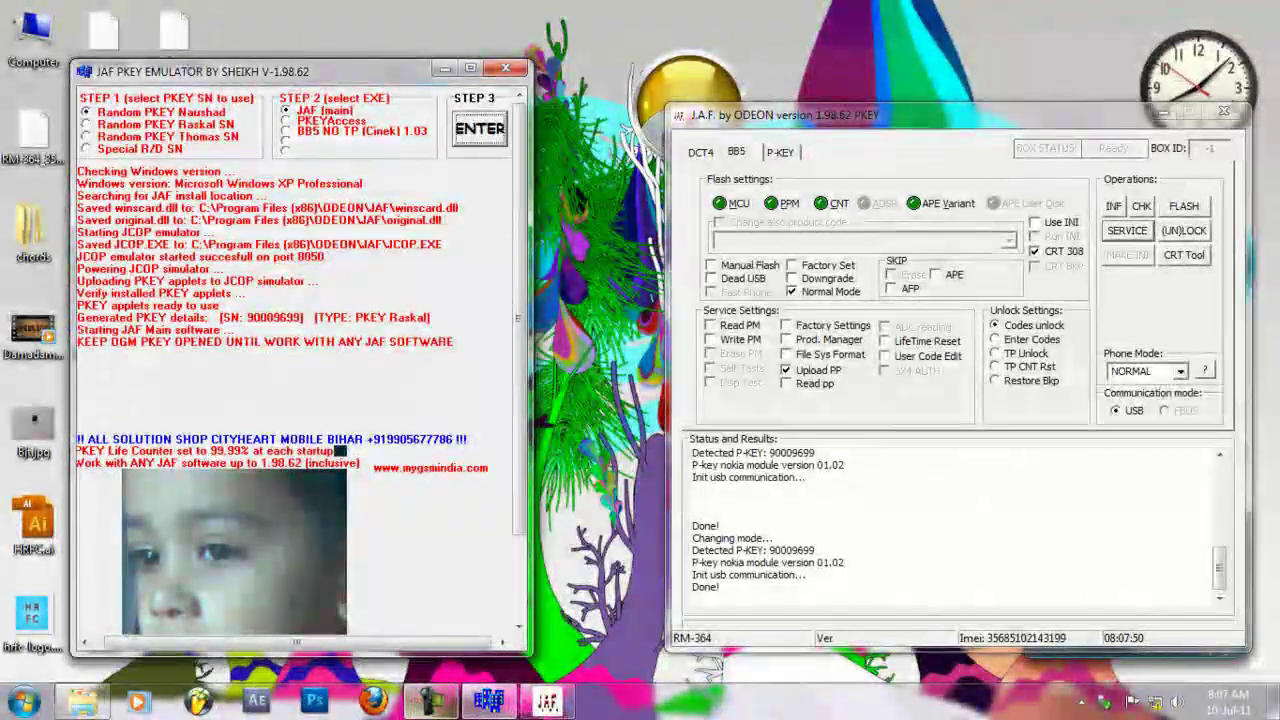
mouse_move(420, 703)
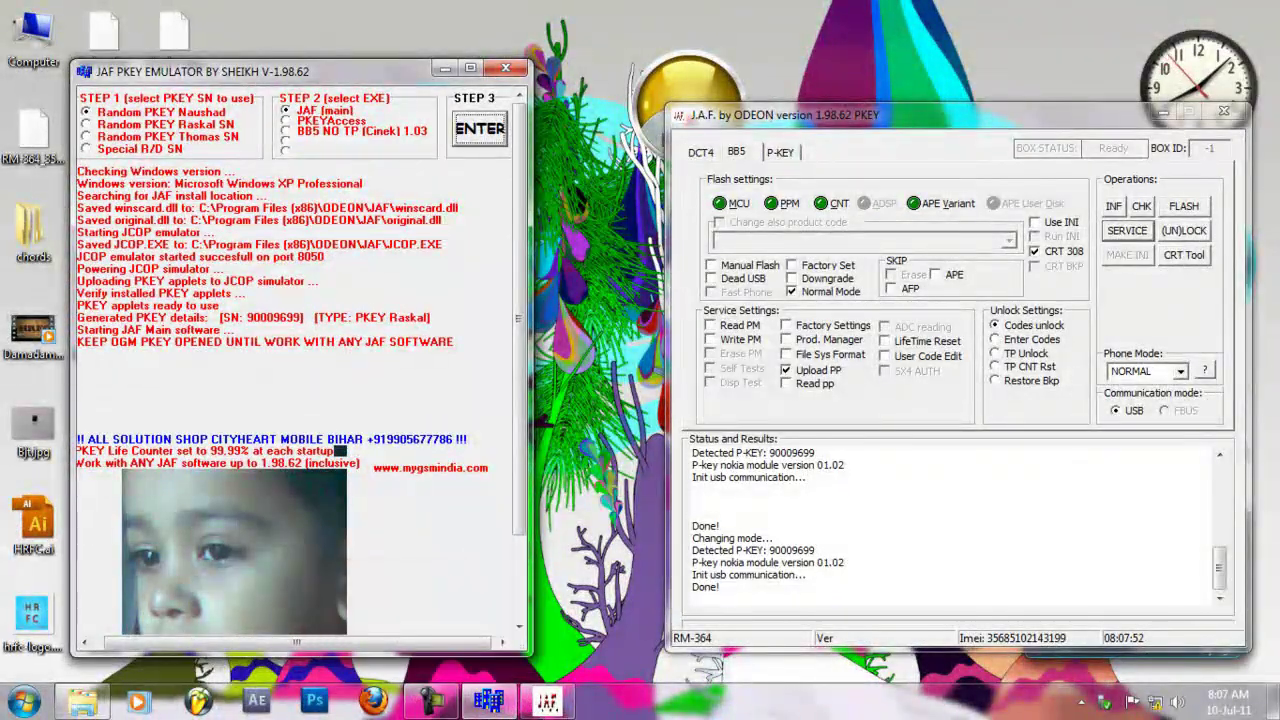